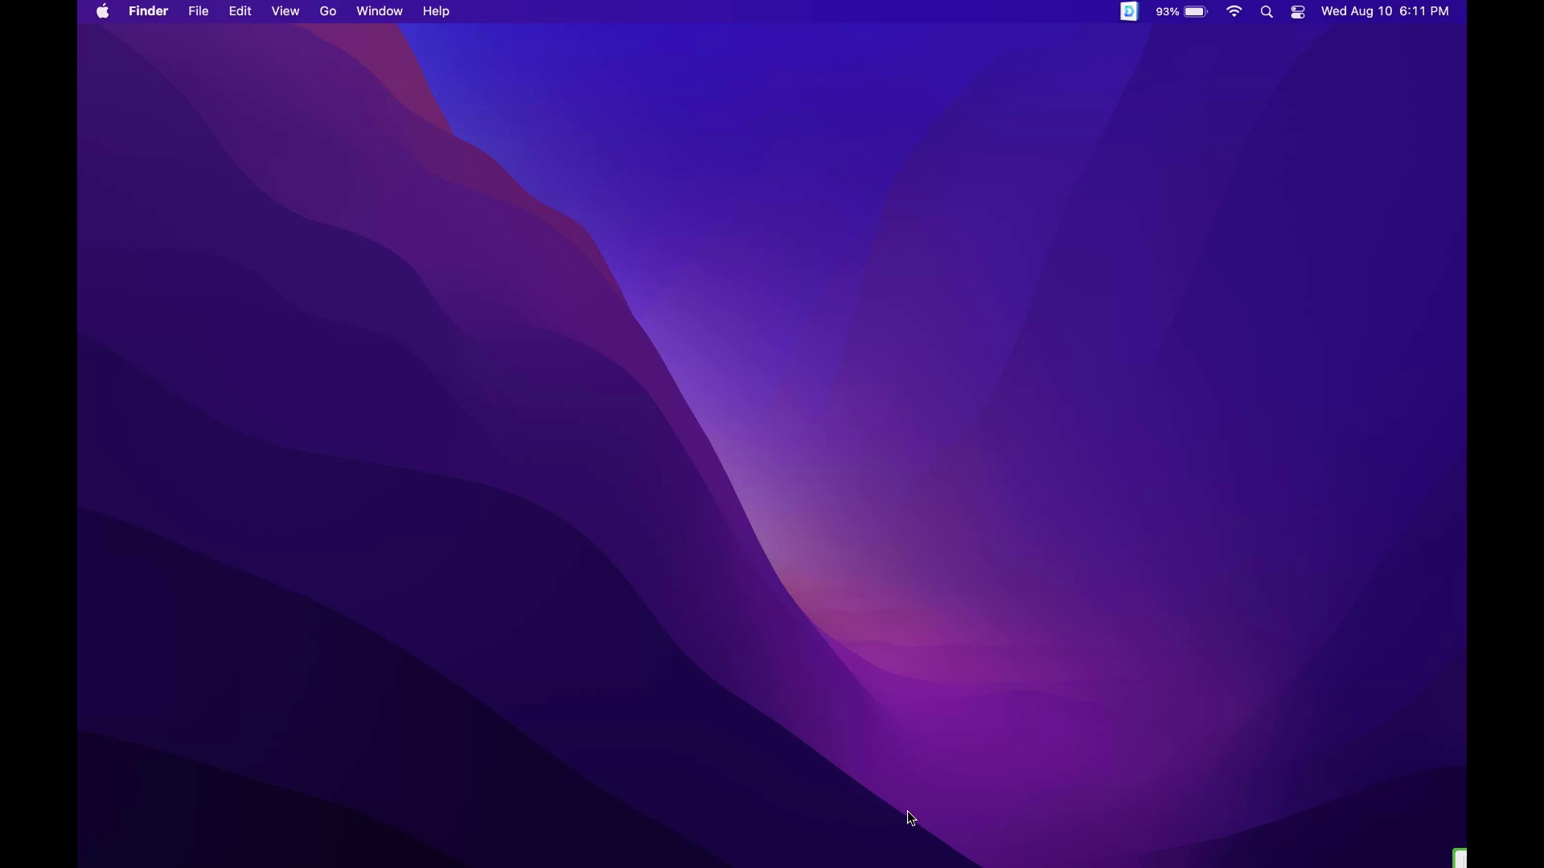
Step: Restore the minimized NAS Edge window to reveal the Time Machine Backups edit dialog
mouse_move(916, 860)
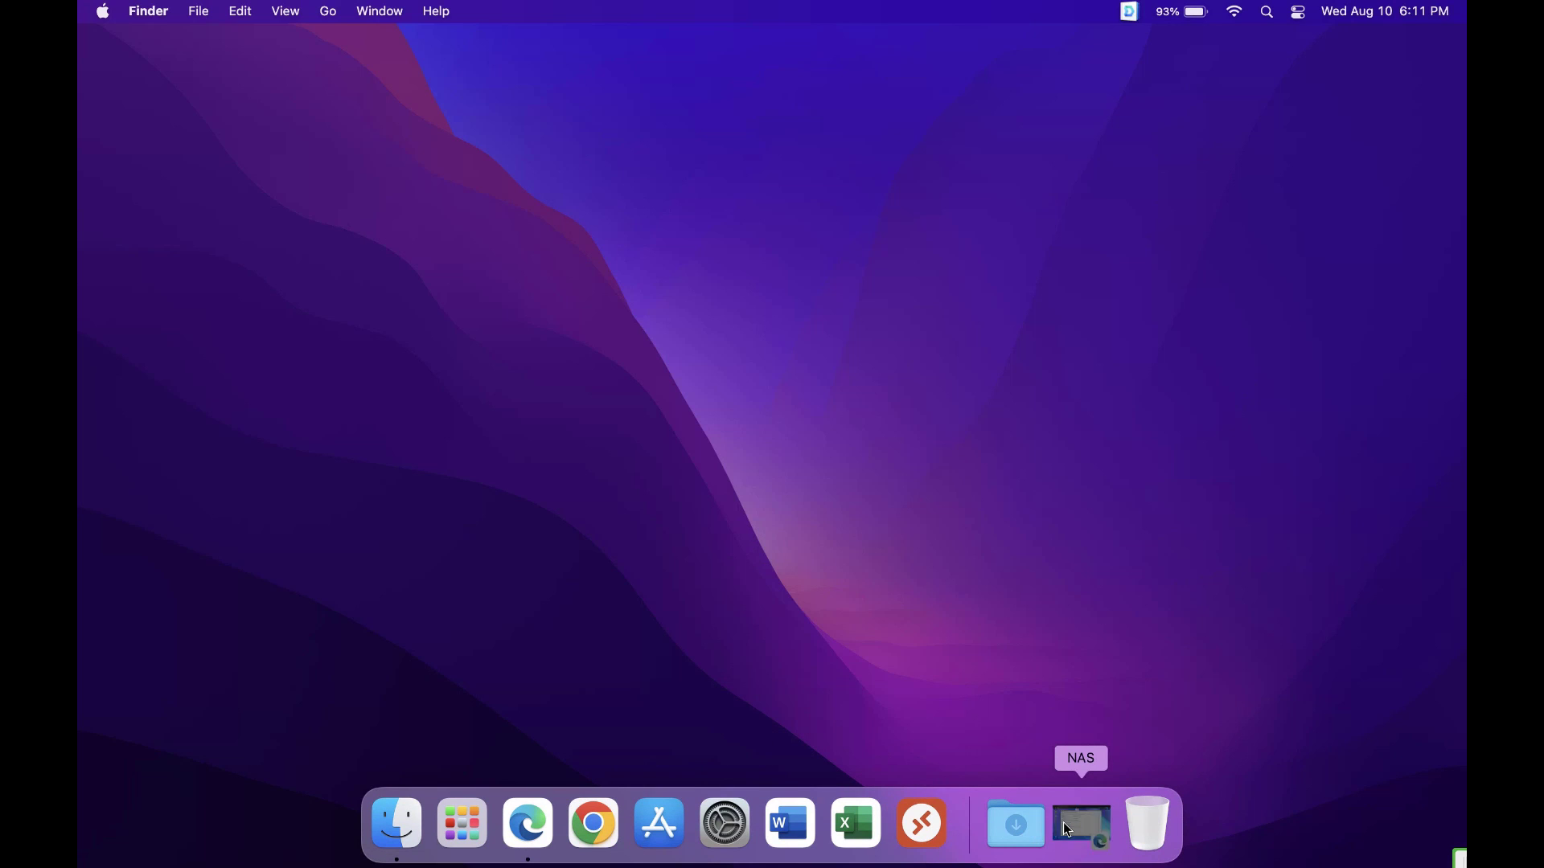
left_click(1063, 822)
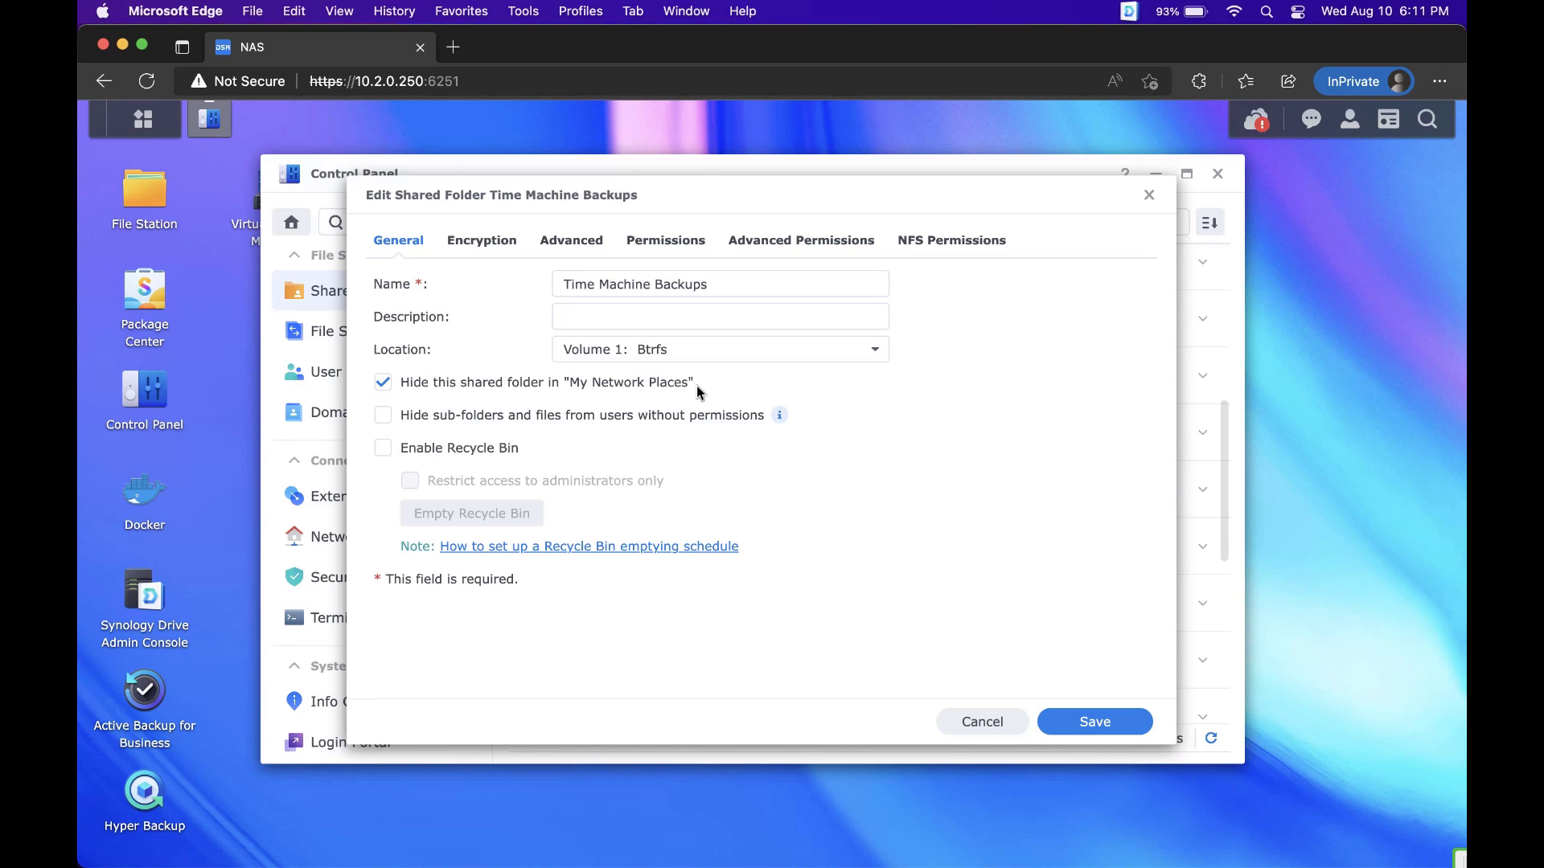
Step: On the Advanced tab, enable a shared folder quota of 500 GB
left_click(576, 246)
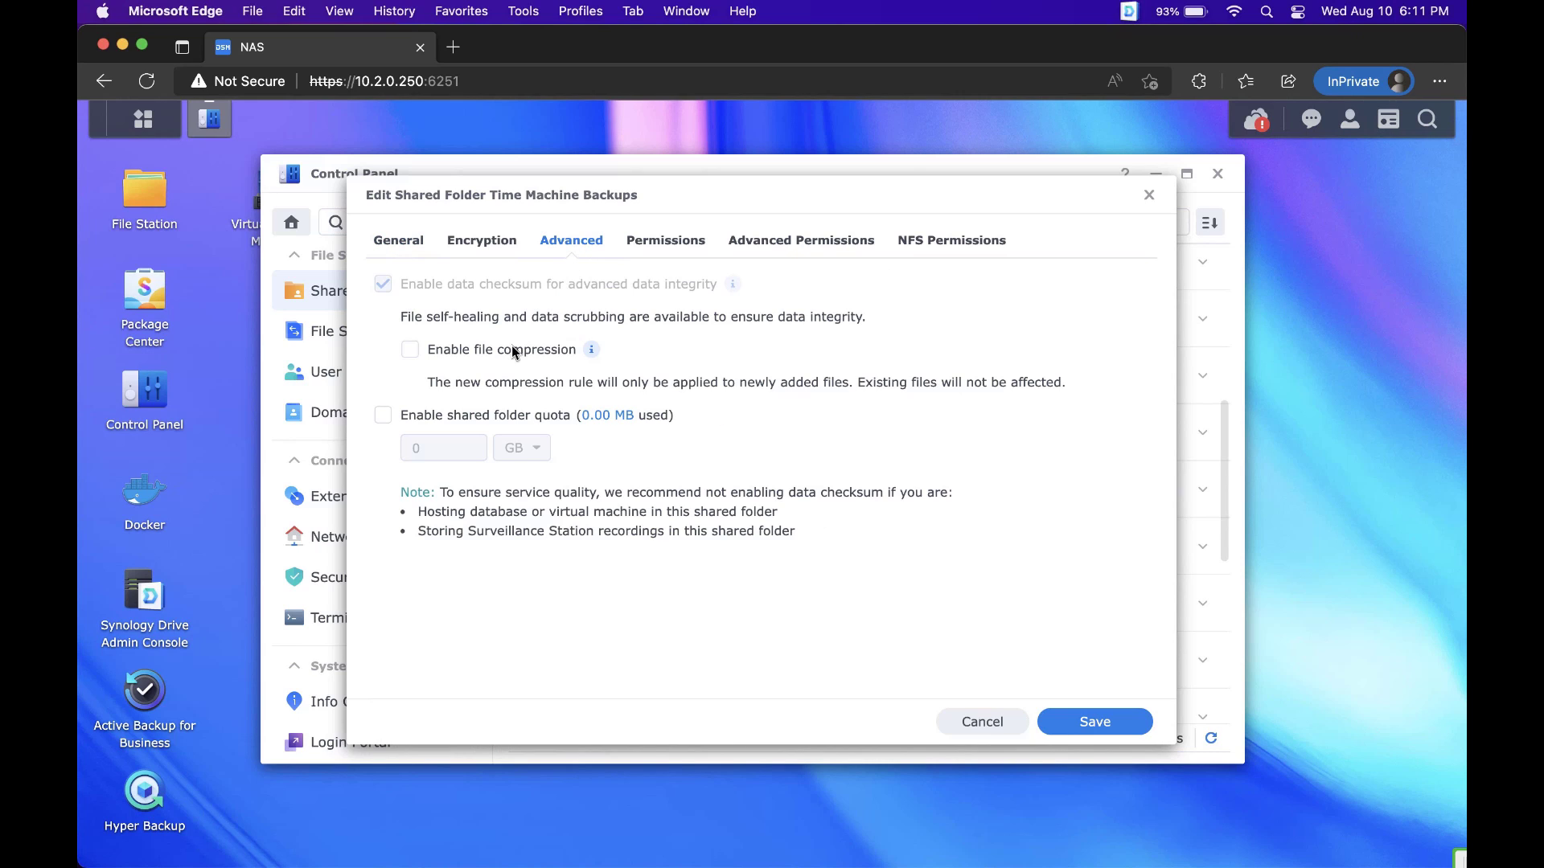
left_click(382, 415)
type("500")
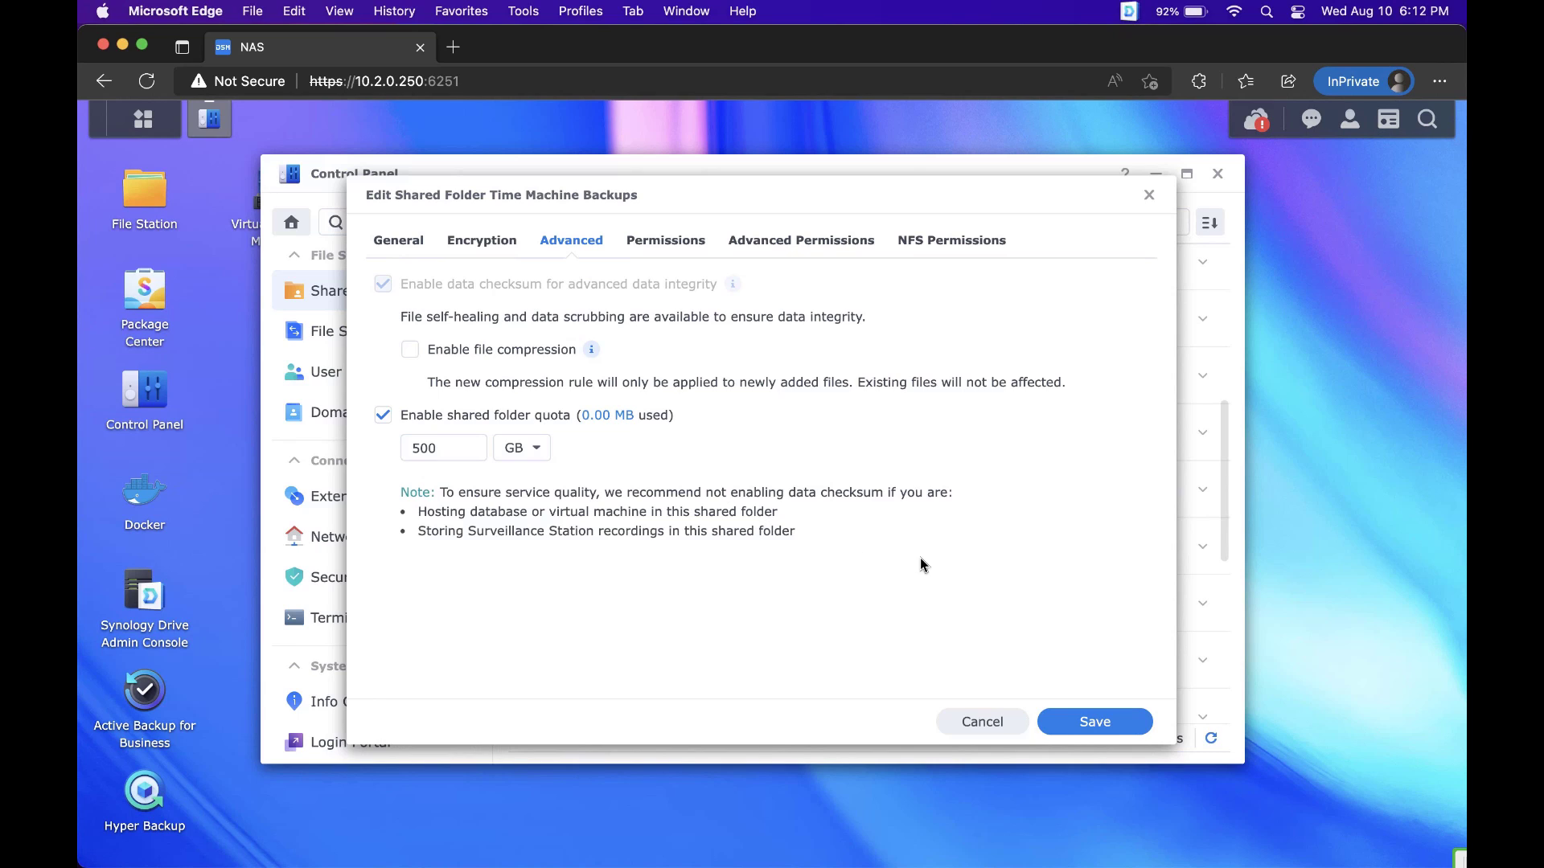
Step: Save the quota, then enable and apply Bonjour Time Machine broadcast via SMB in File Services
left_click(1073, 723)
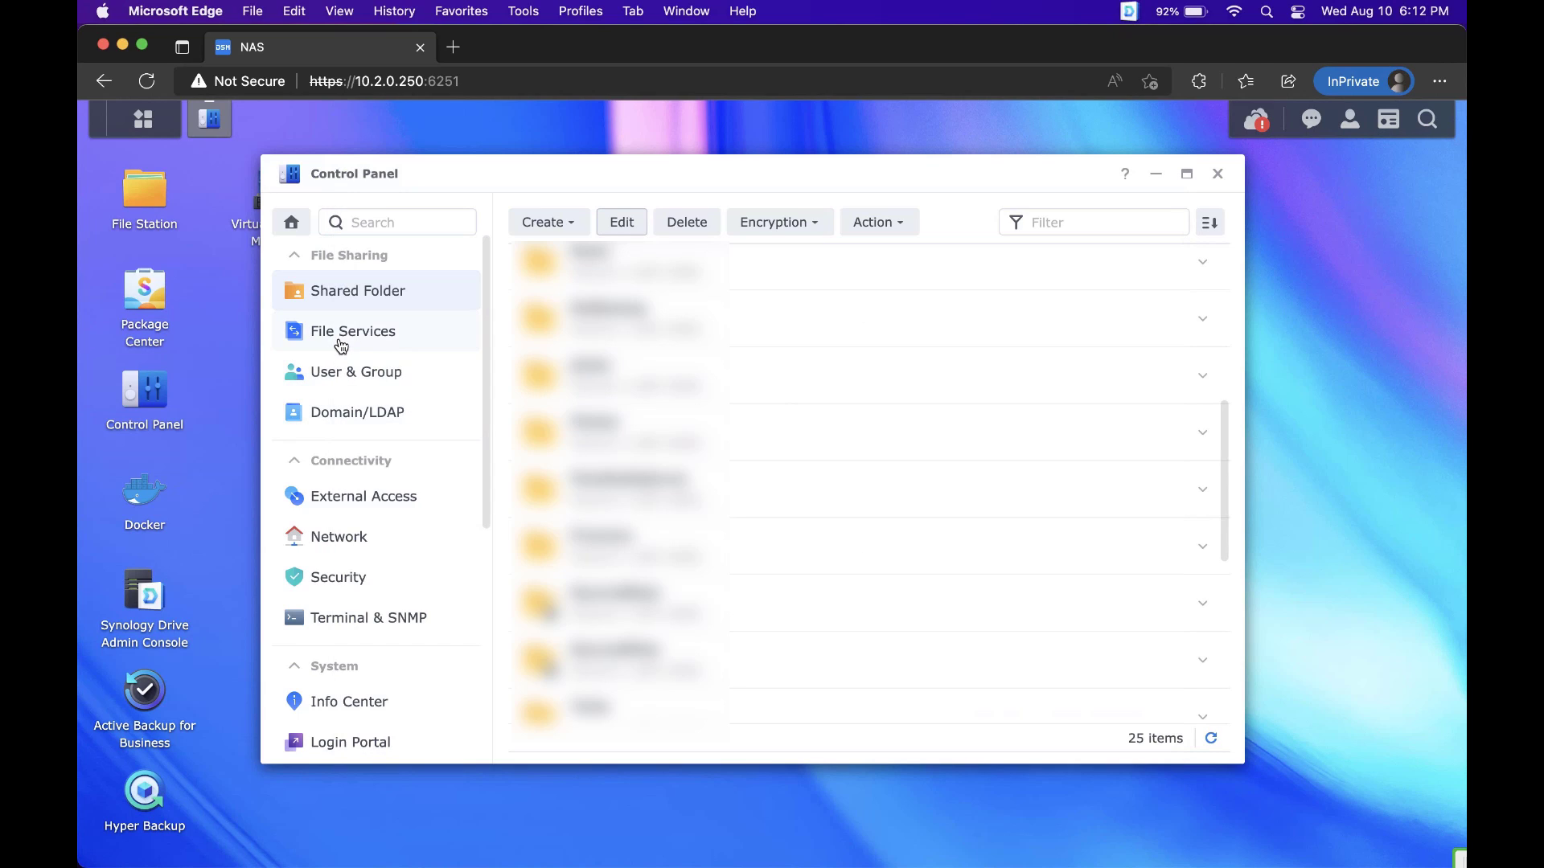
left_click(341, 341)
left_click(797, 224)
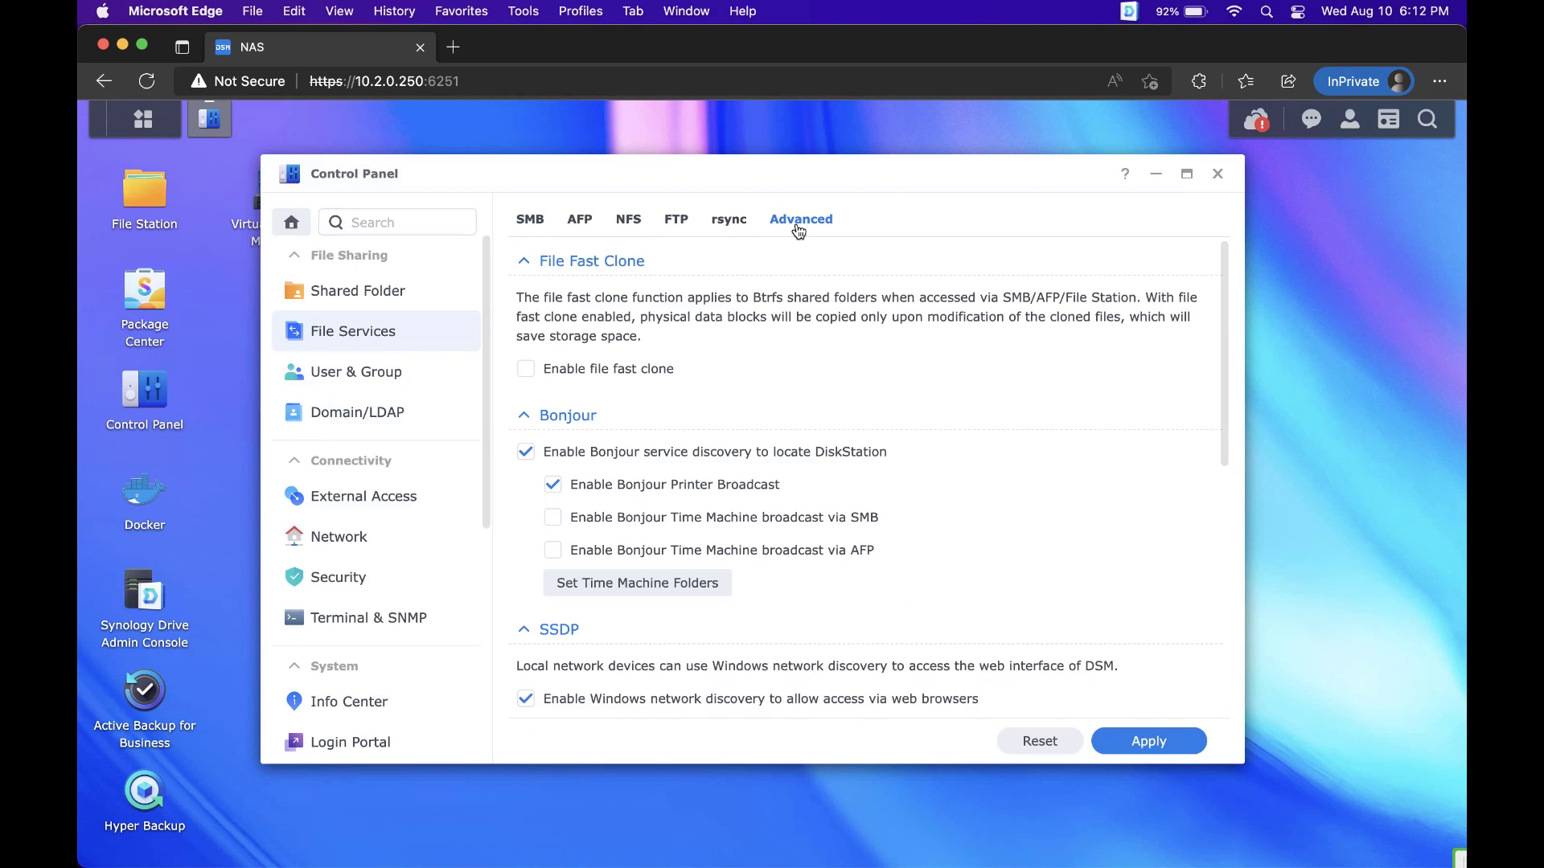
left_click(720, 518)
left_click(1142, 736)
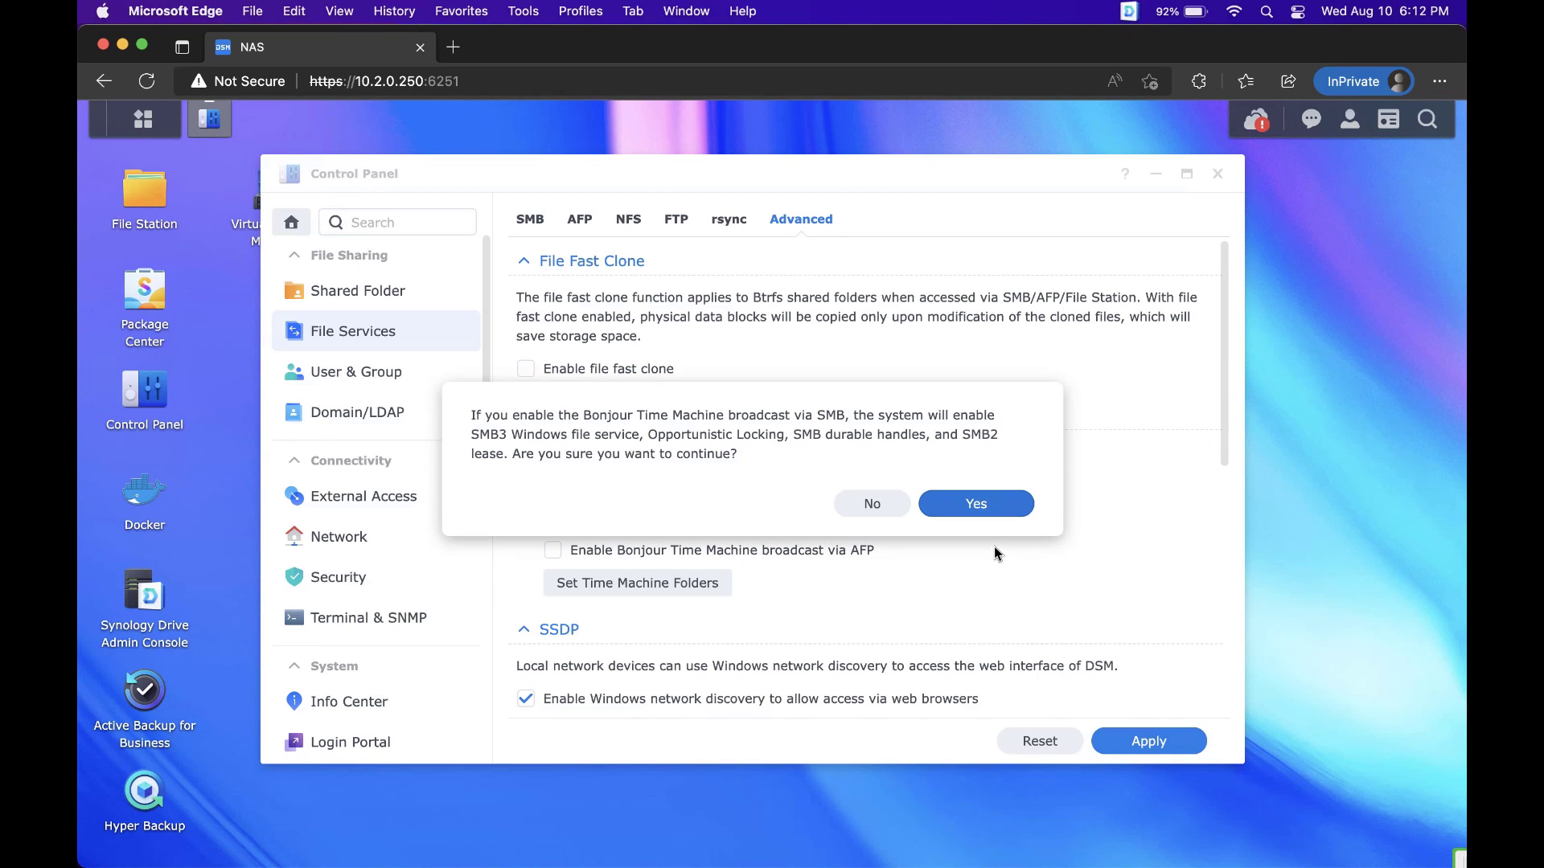
left_click(976, 507)
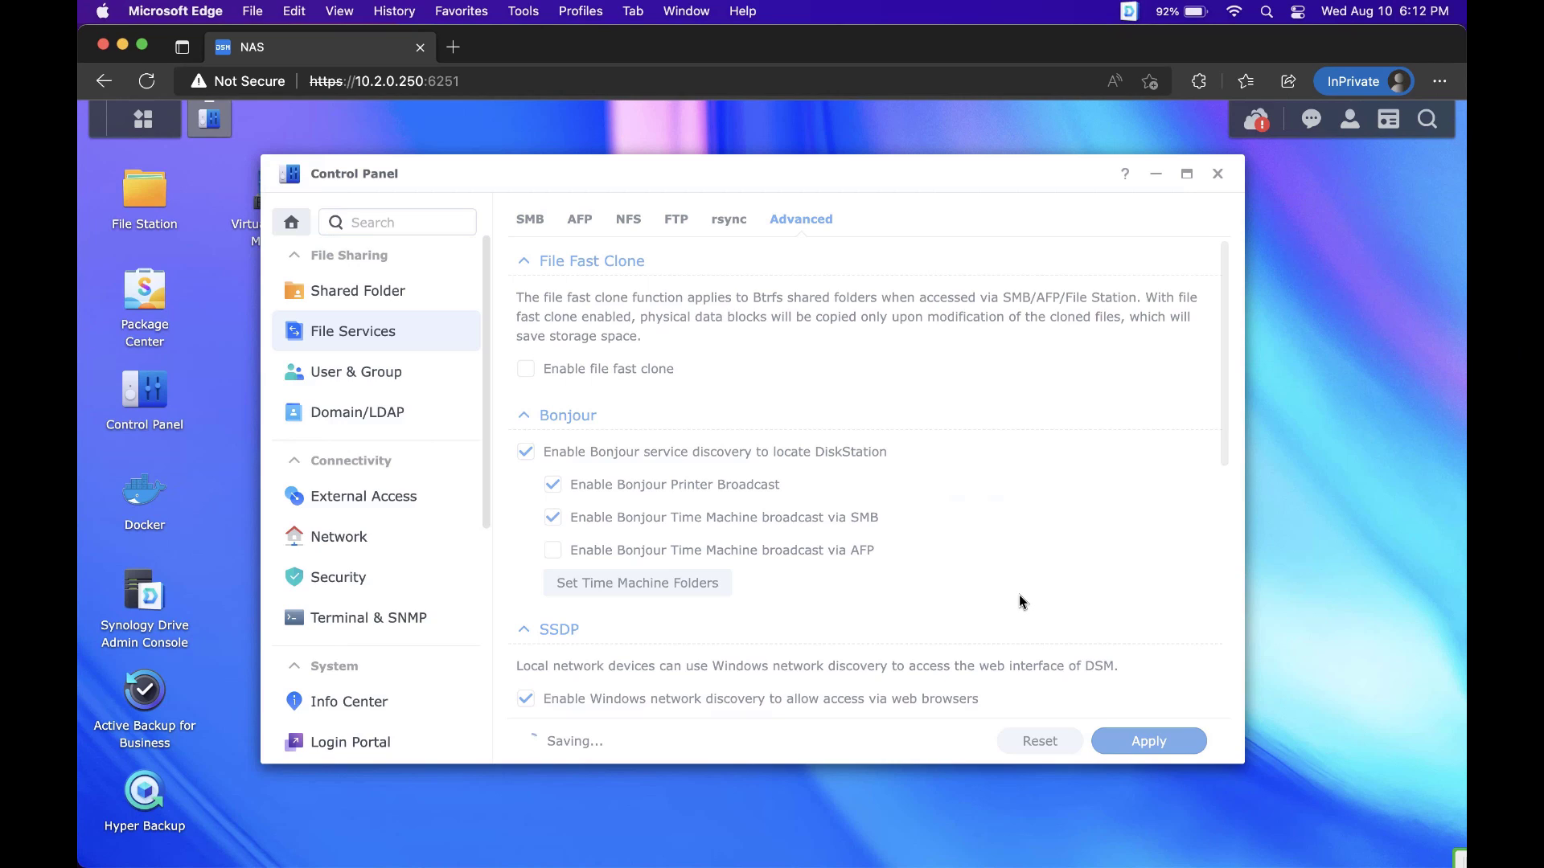
Step: Mark Time Machine Backups as a Time Machine folder, apply, and minimize the browser
left_click(672, 585)
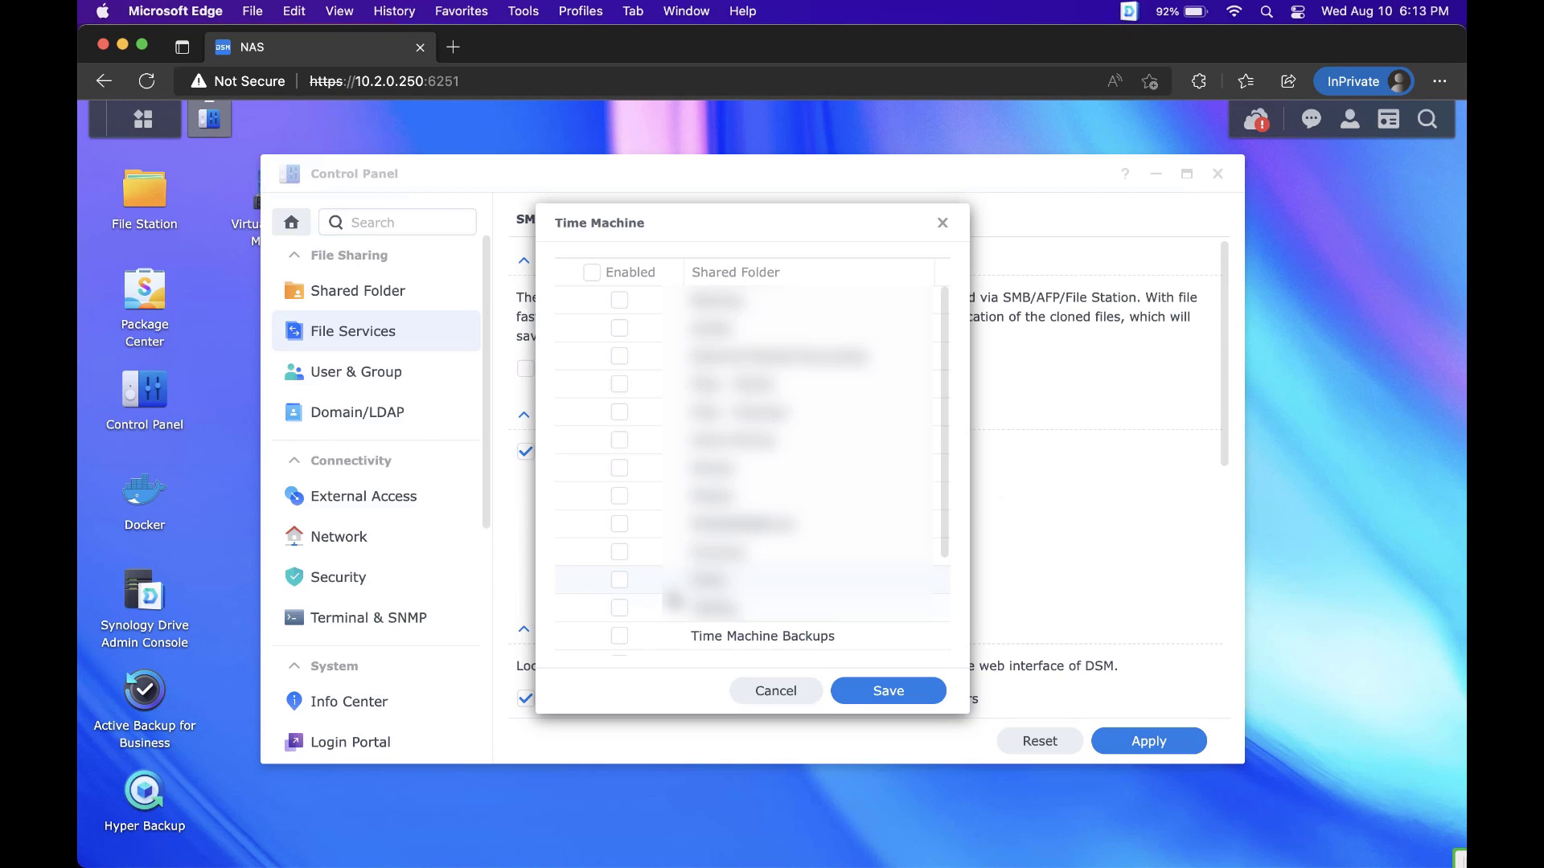
left_click(619, 637)
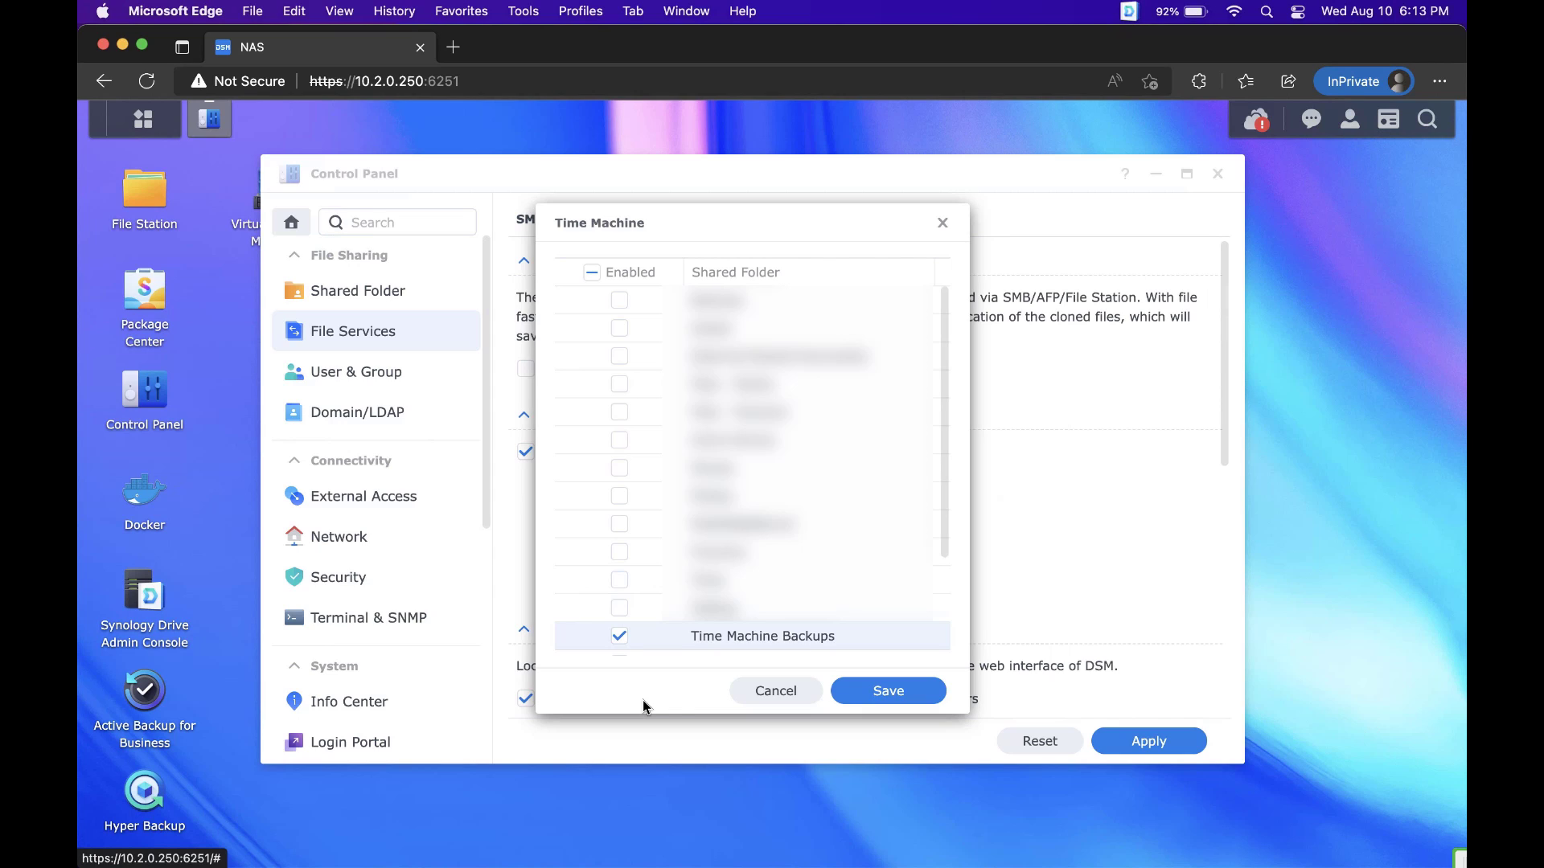
left_click(886, 689)
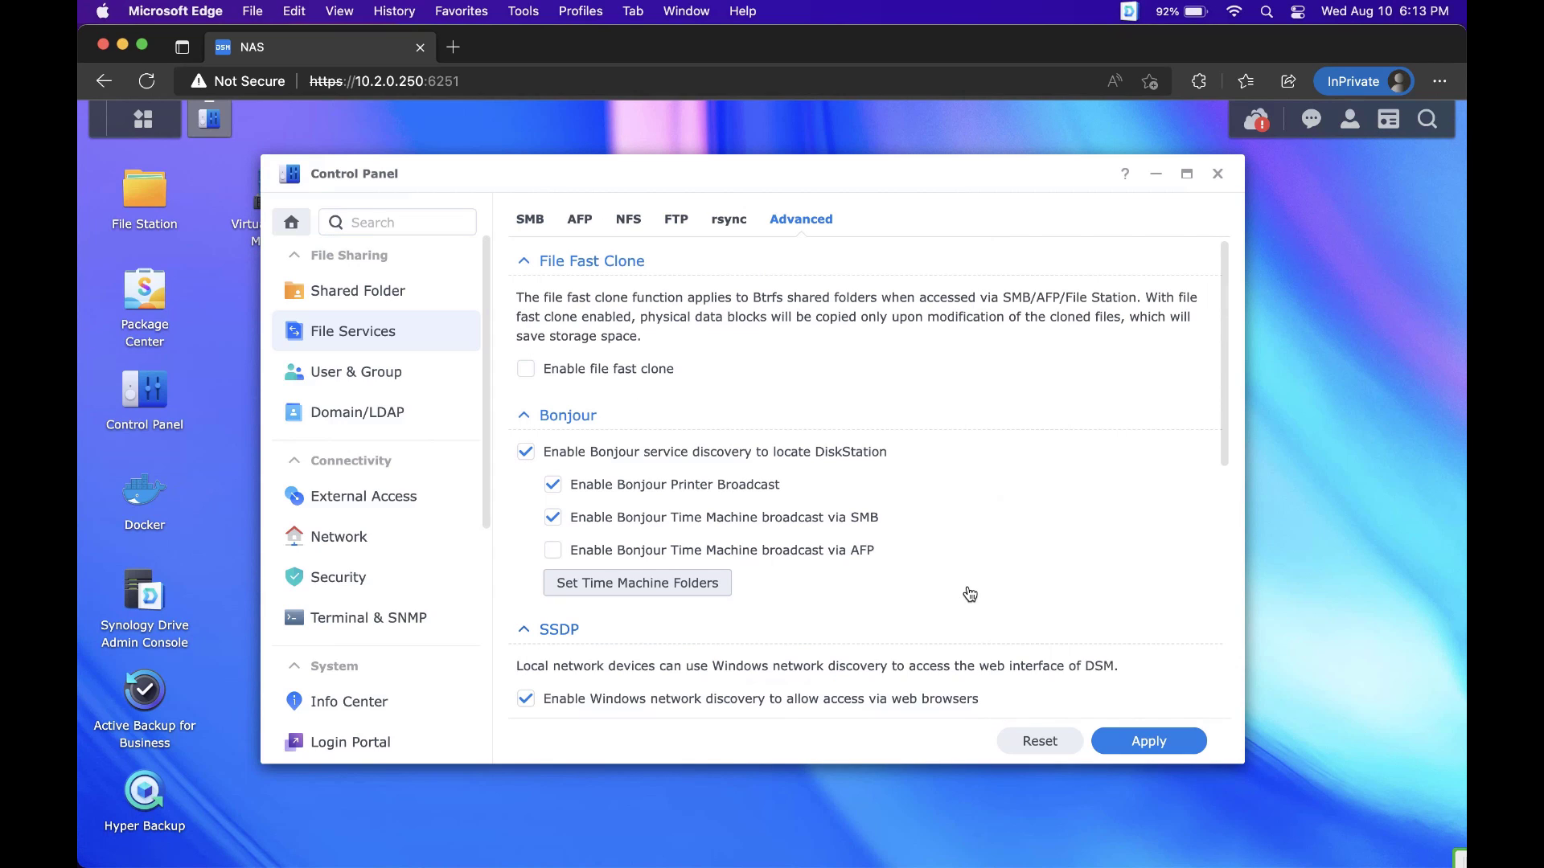
left_click(1148, 741)
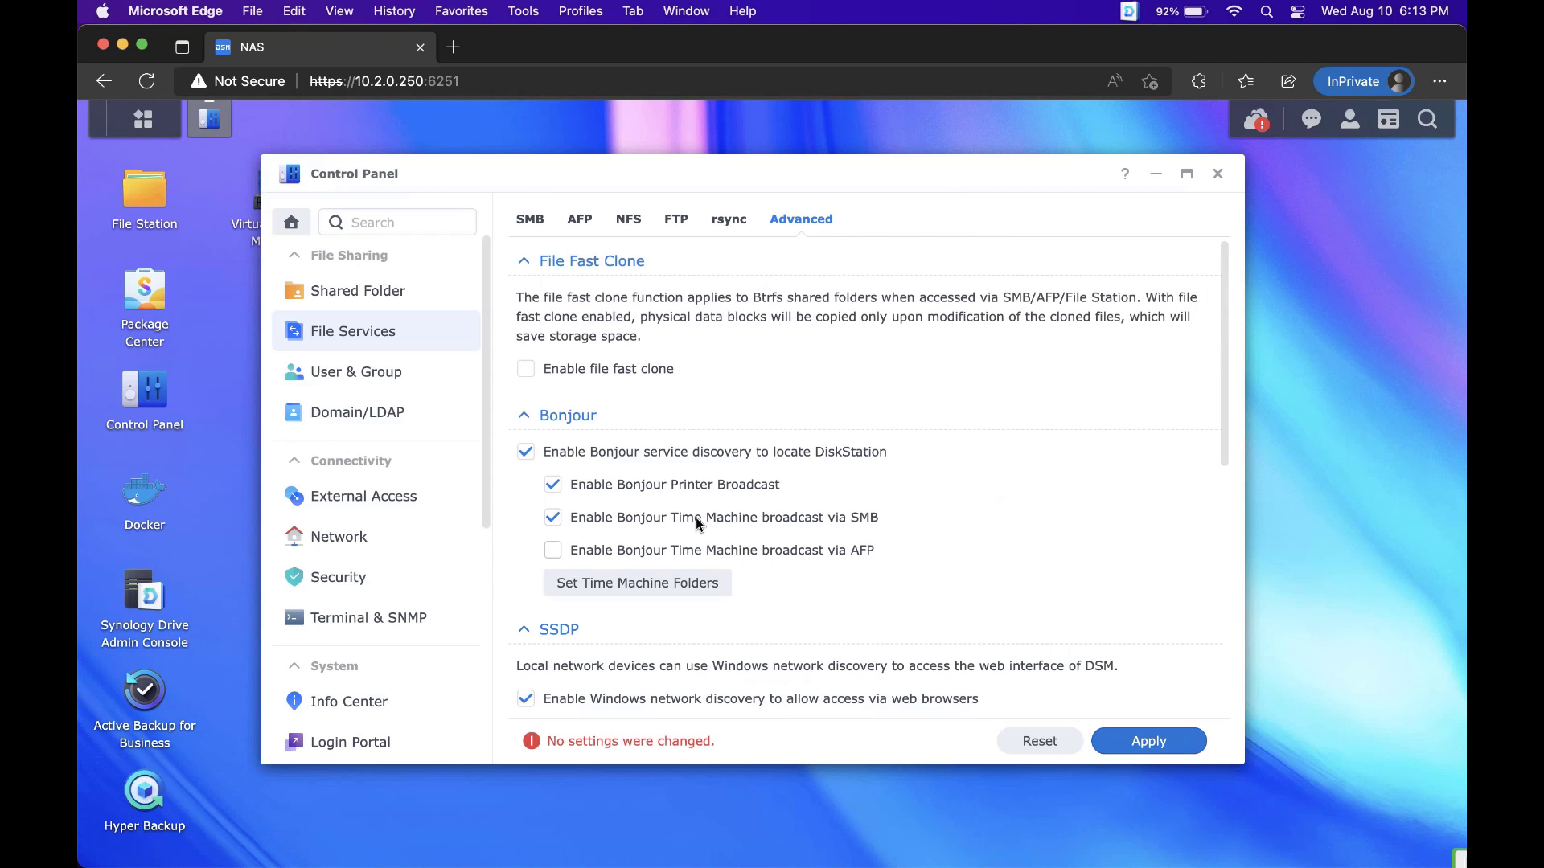
left_click(122, 44)
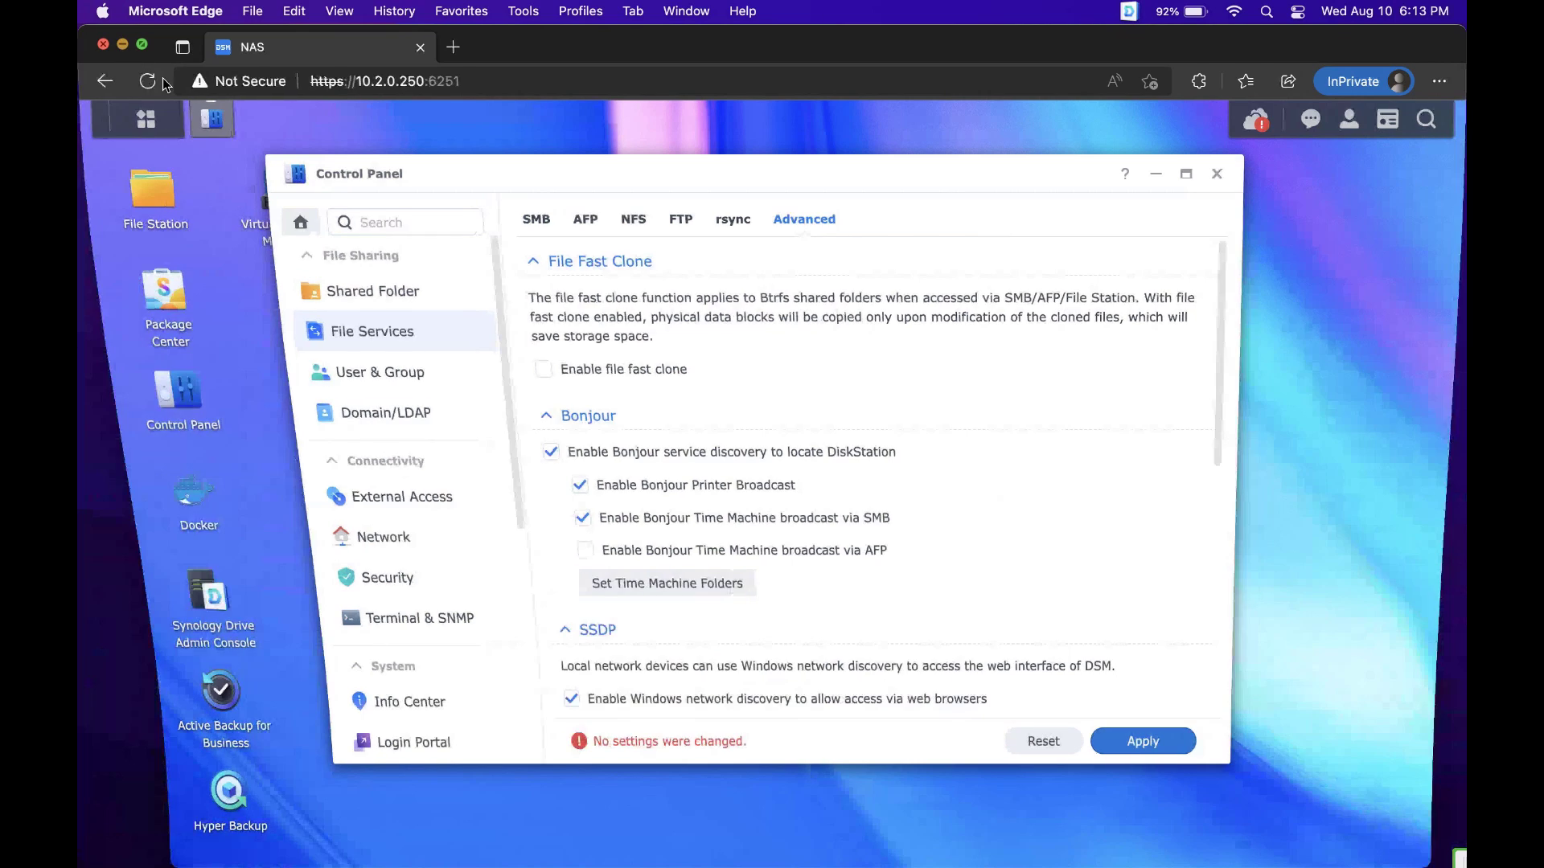
Step: Open Time Machine in System Preferences and start Back Up Automatically disk selection
left_click(103, 10)
left_click(157, 74)
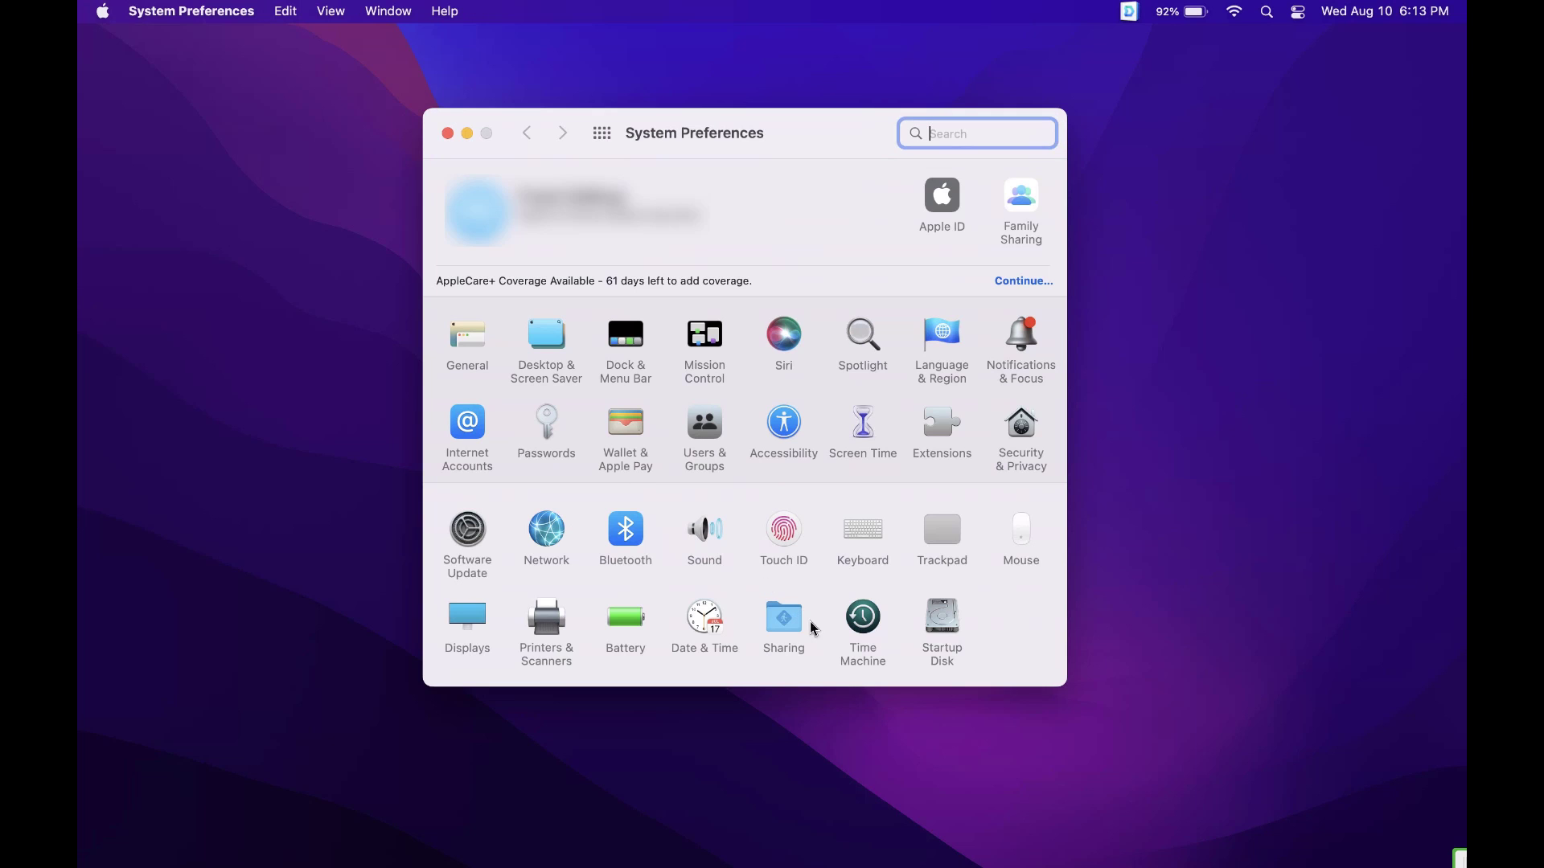
left_click(862, 635)
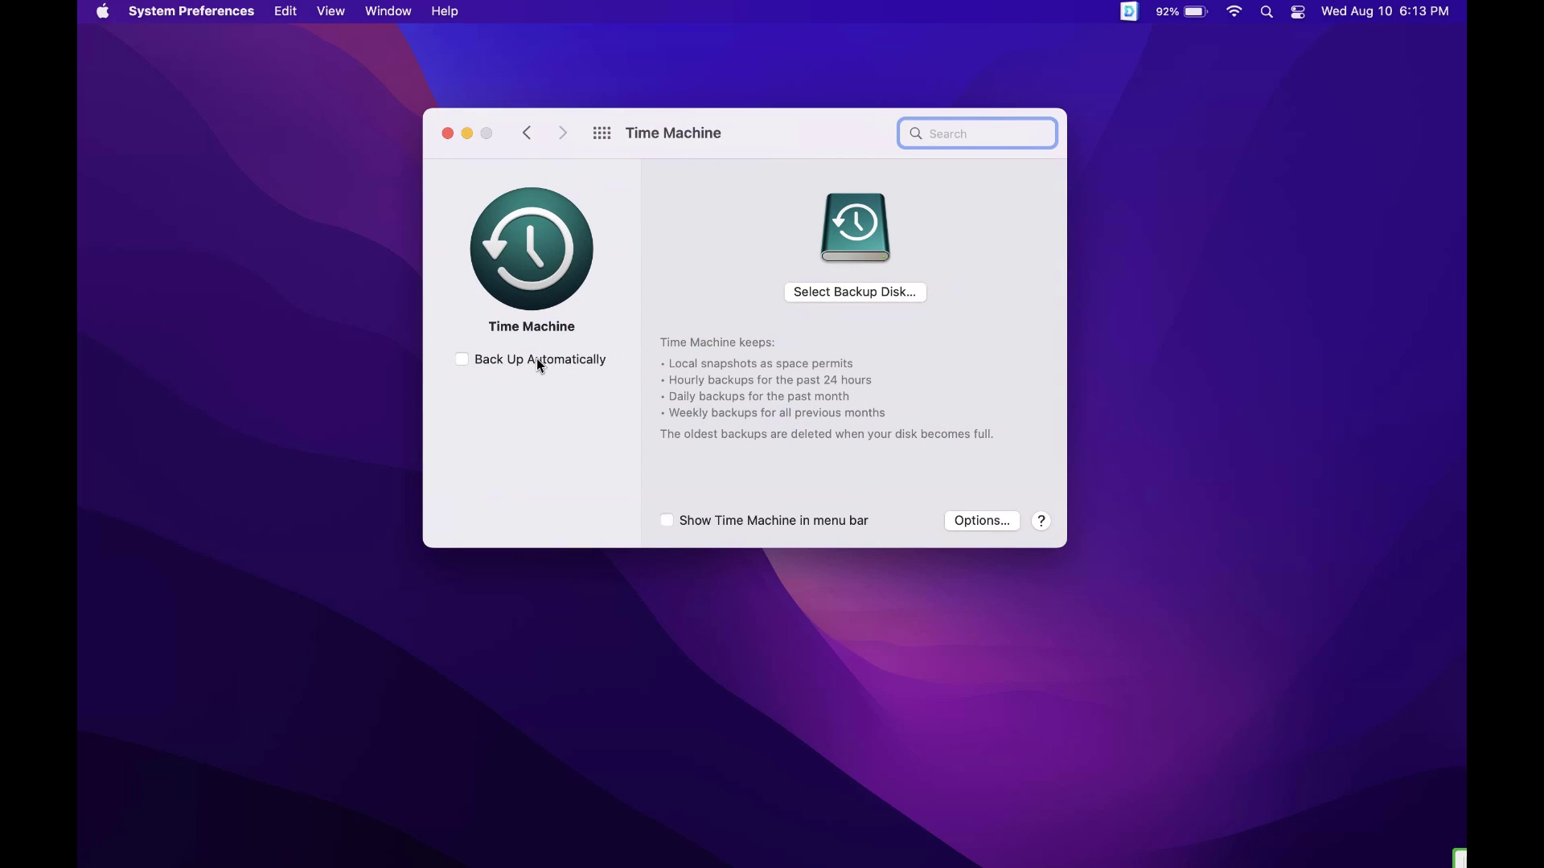
left_click(537, 359)
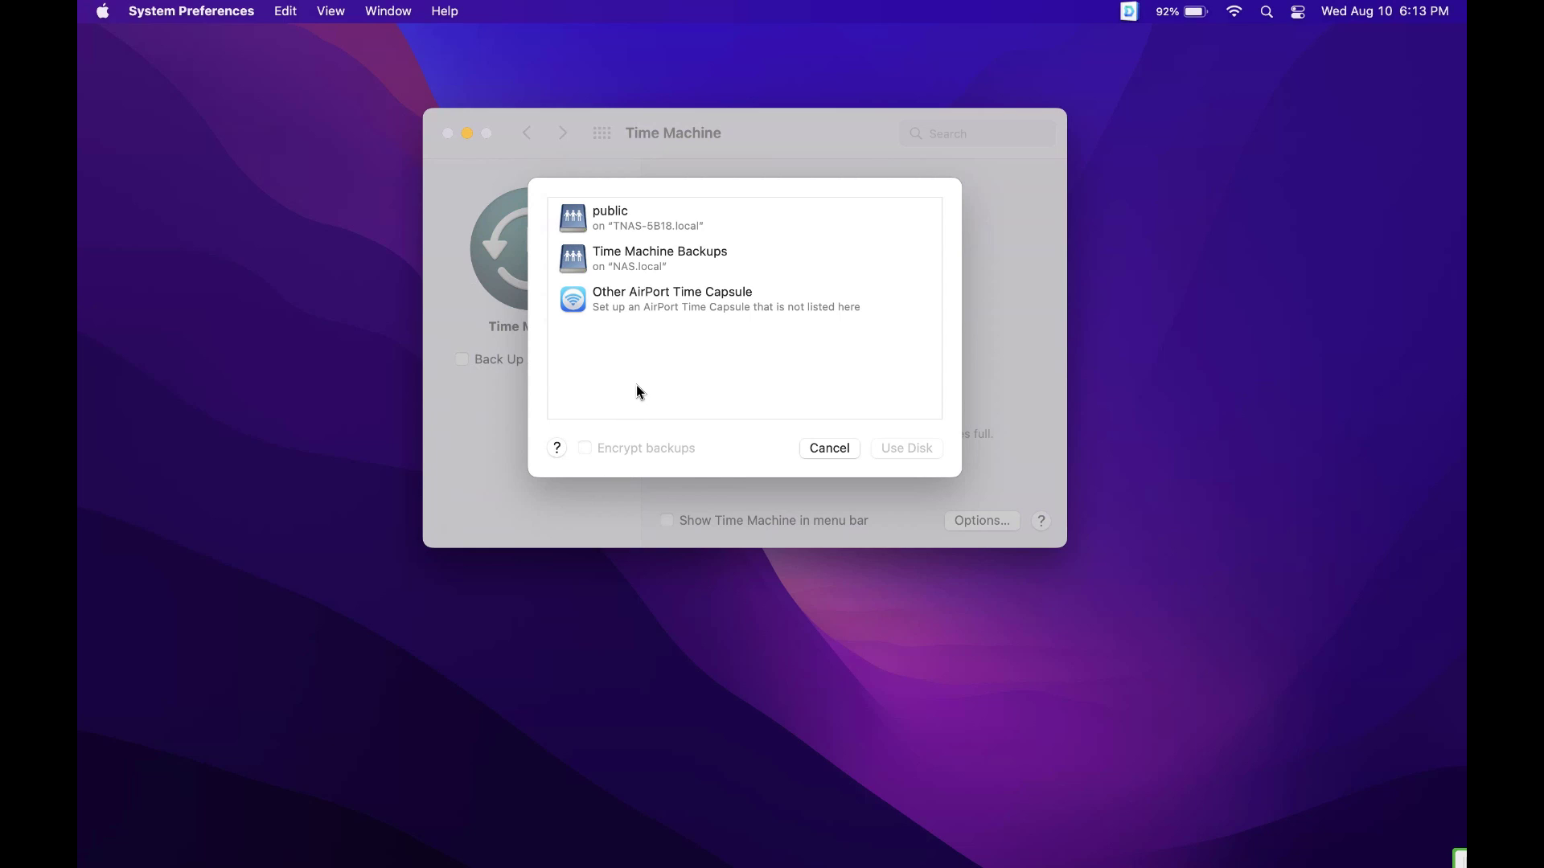
Step: Choose Time Machine Backups on NAS.local as the backup disk with encryption on
left_click(661, 268)
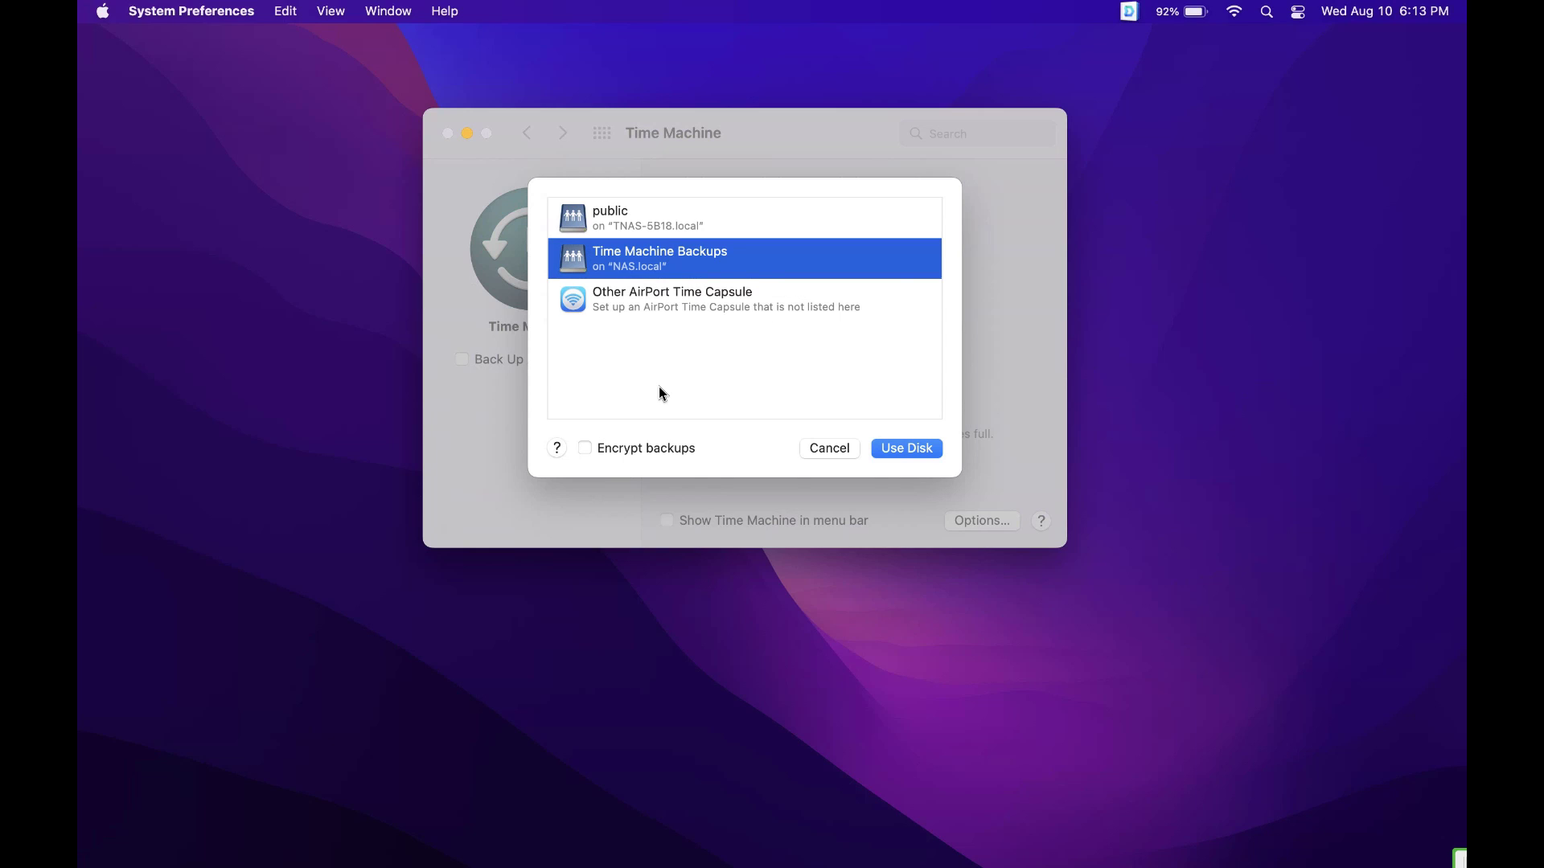
left_click(661, 450)
left_click(923, 450)
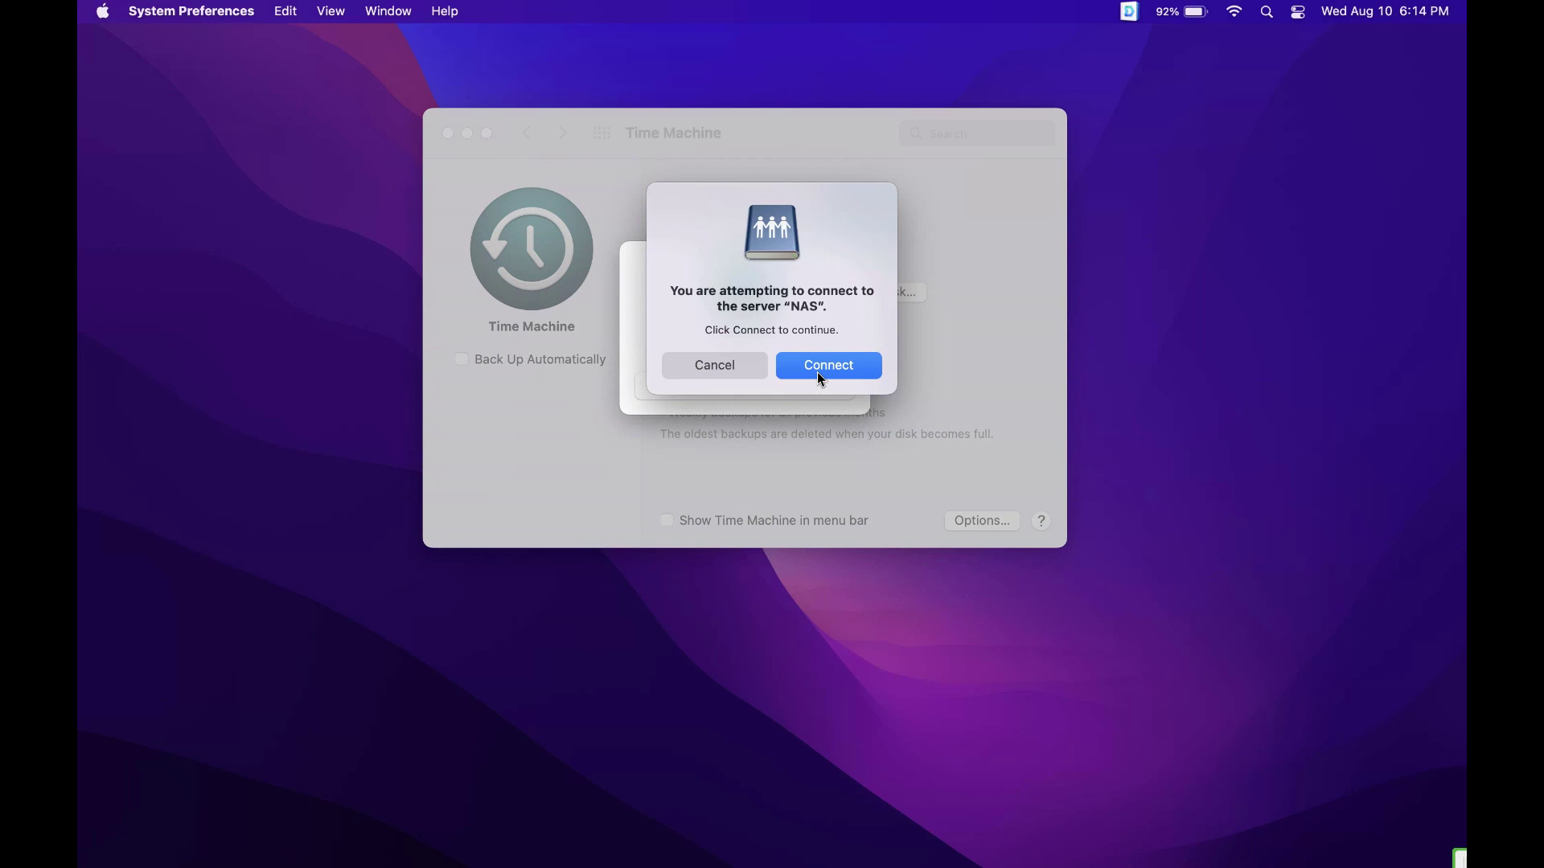
Step: Connect to the NAS server as a registered user with the account password
left_click(817, 366)
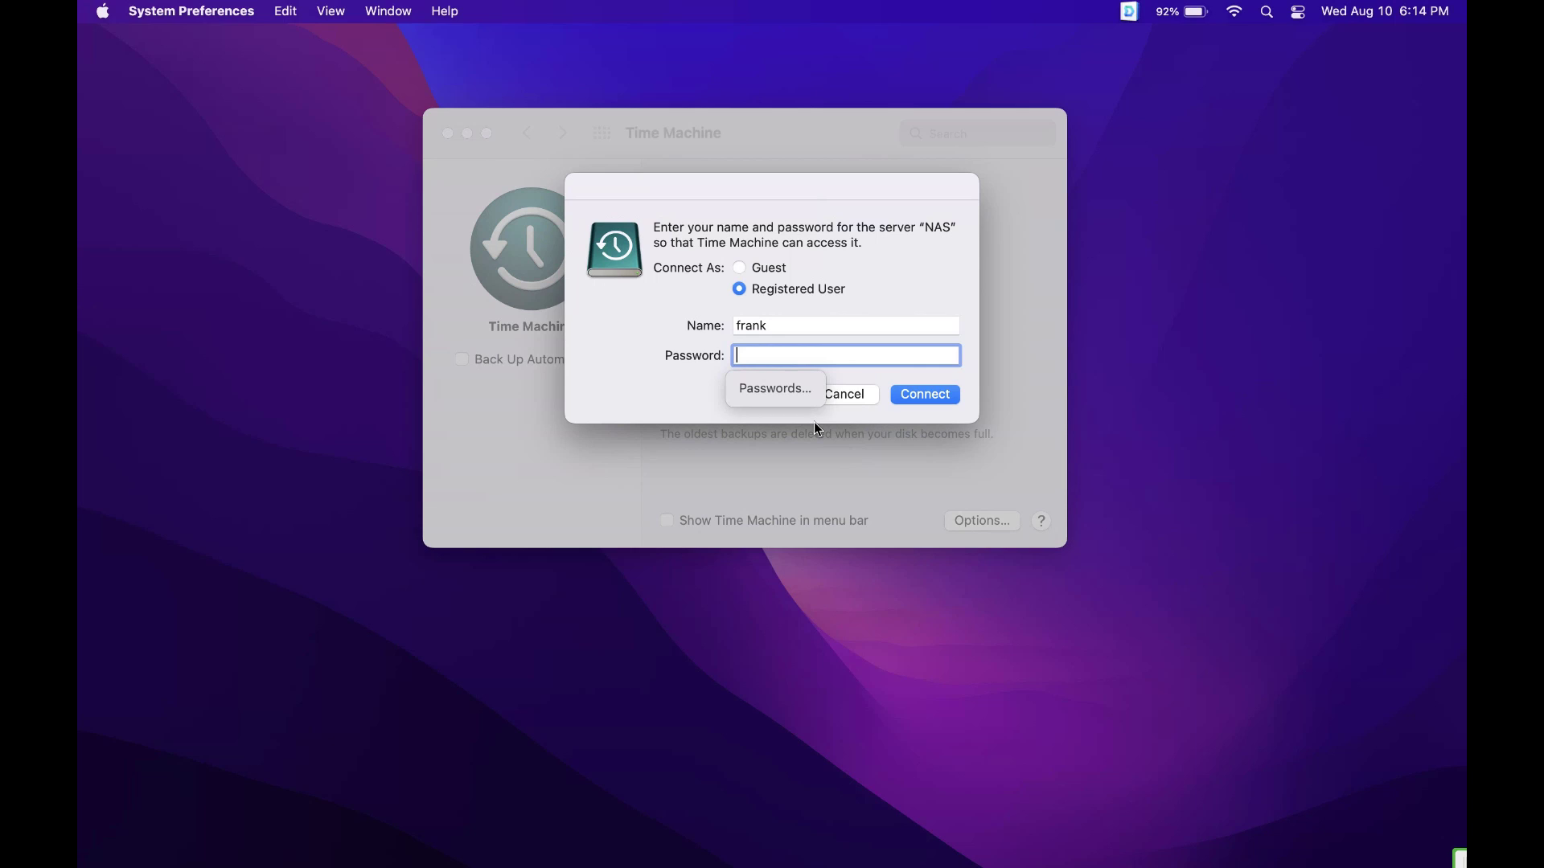
type("************")
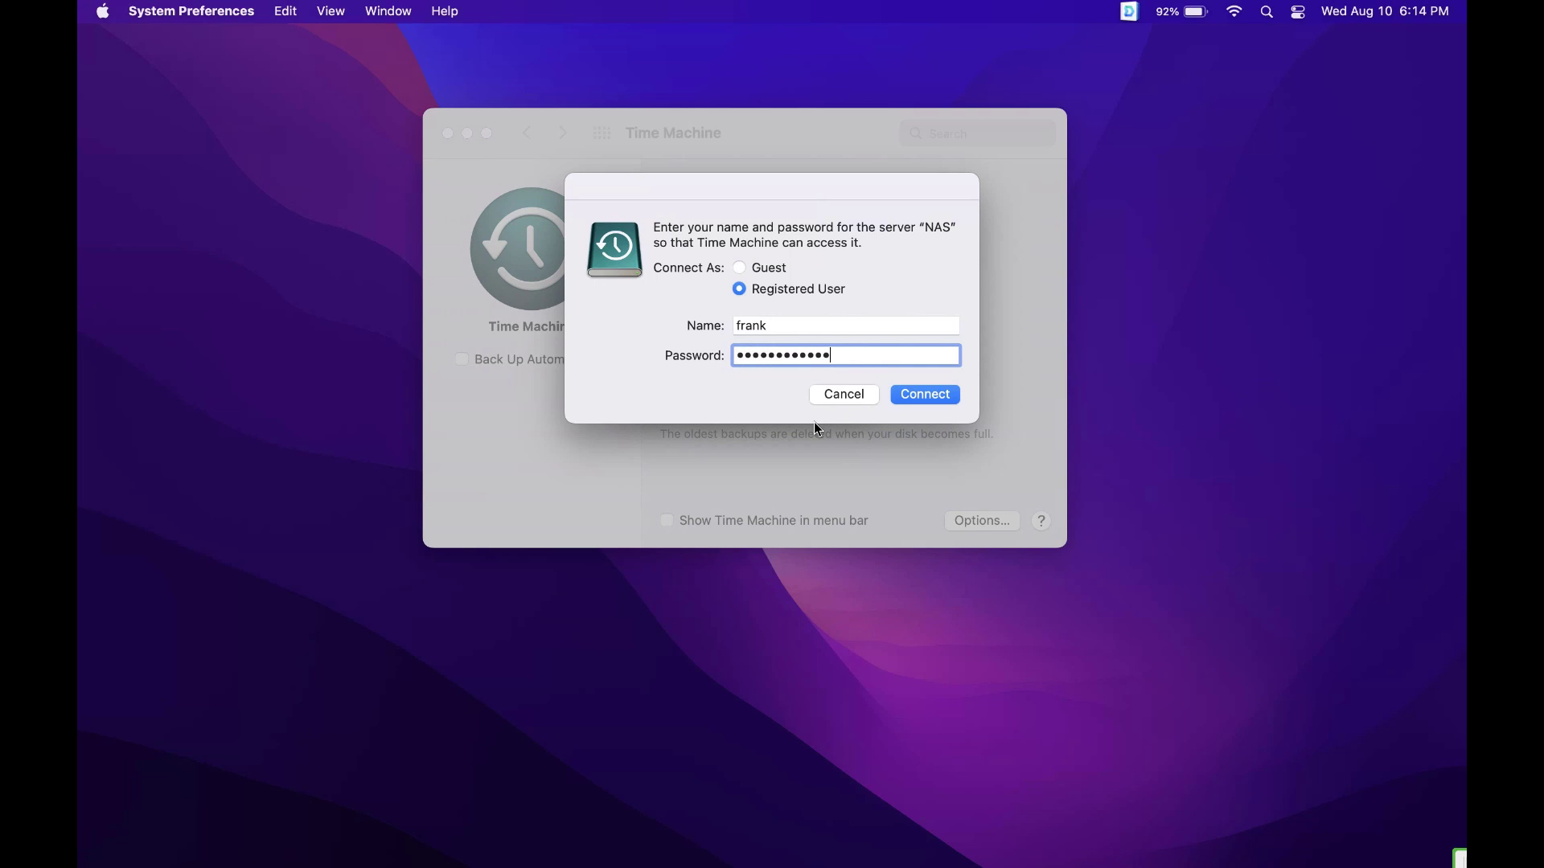
left_click(924, 397)
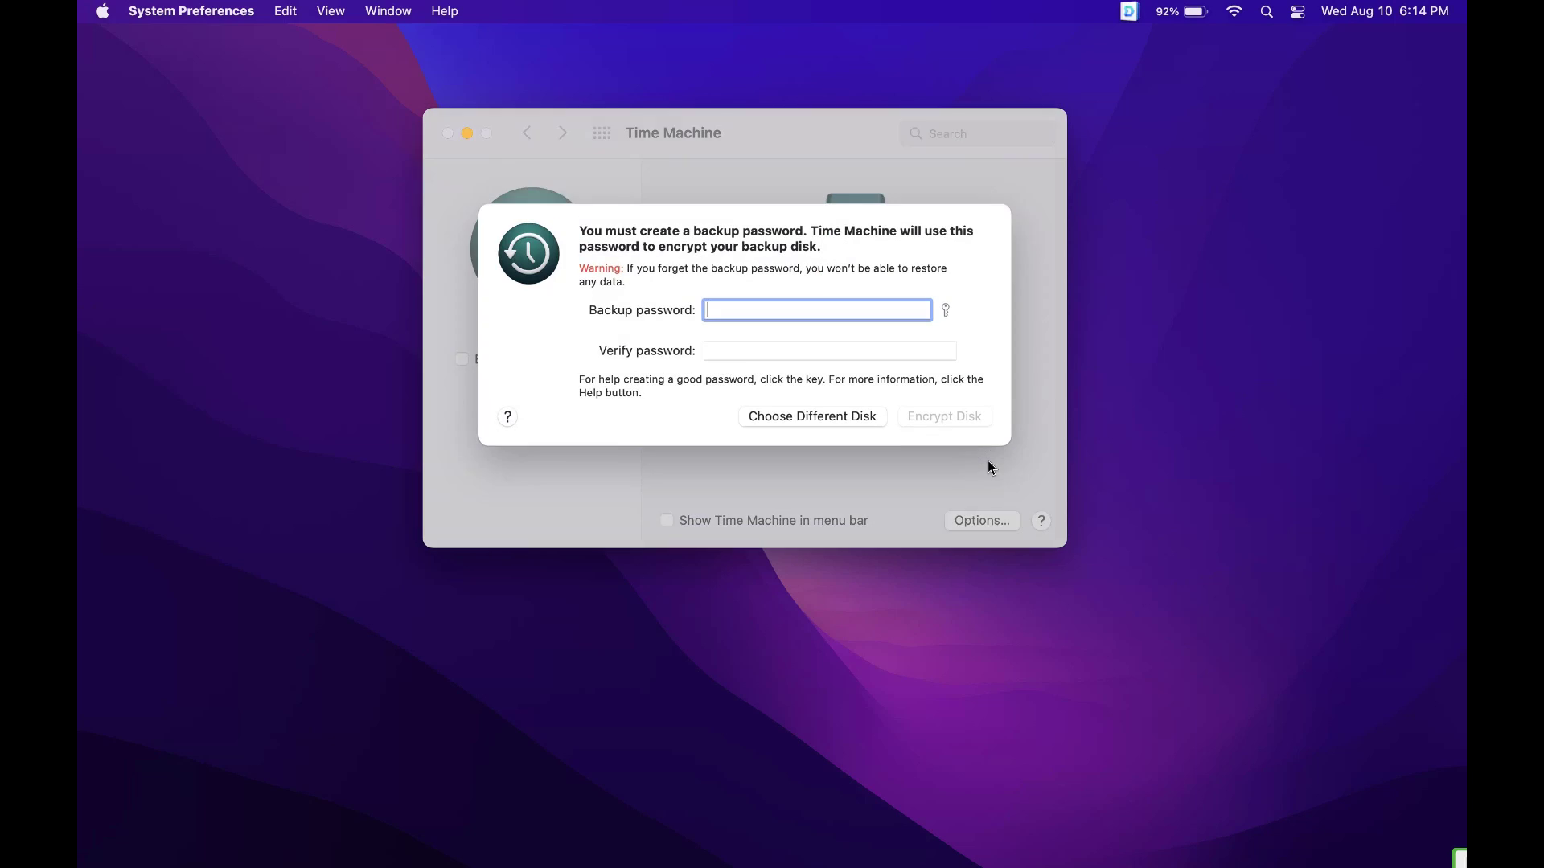
Step: Enter and verify a backup encryption password, then encrypt the NAS backup disk
type("************")
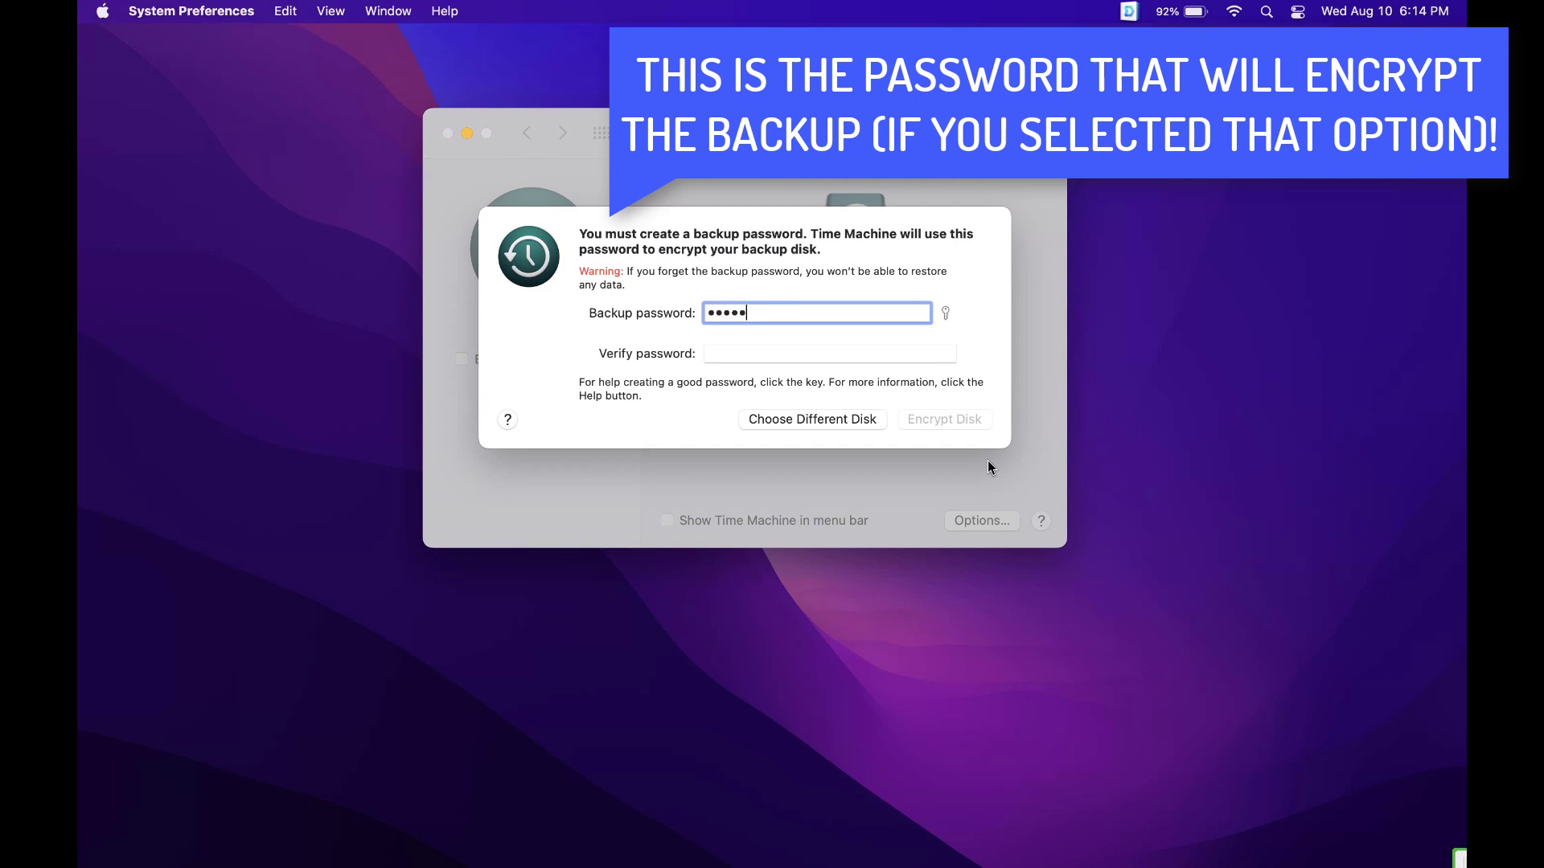
key("Tab")
type("************")
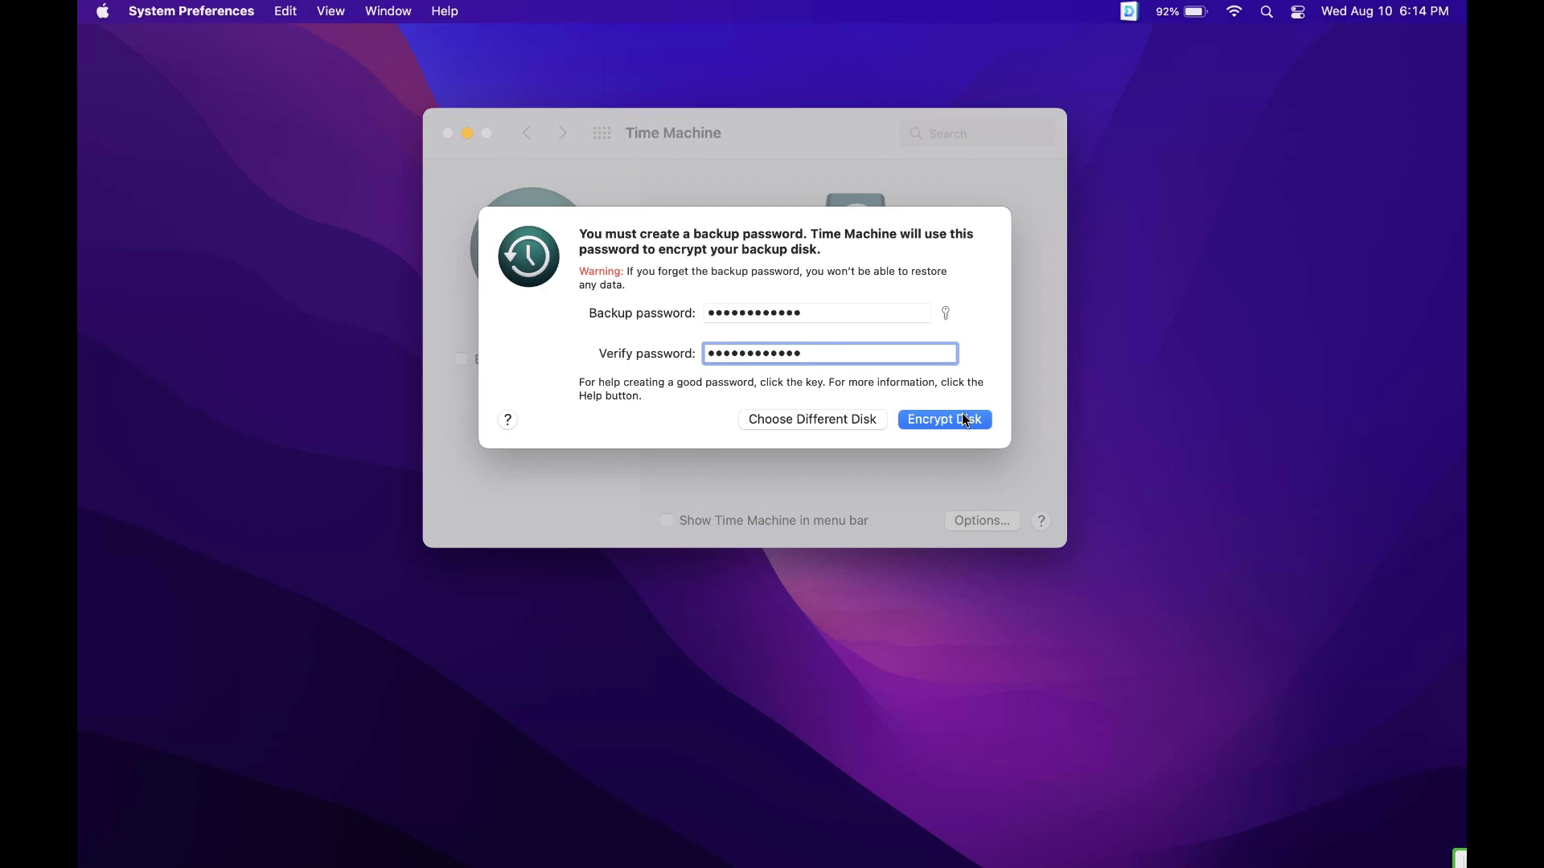
left_click(959, 415)
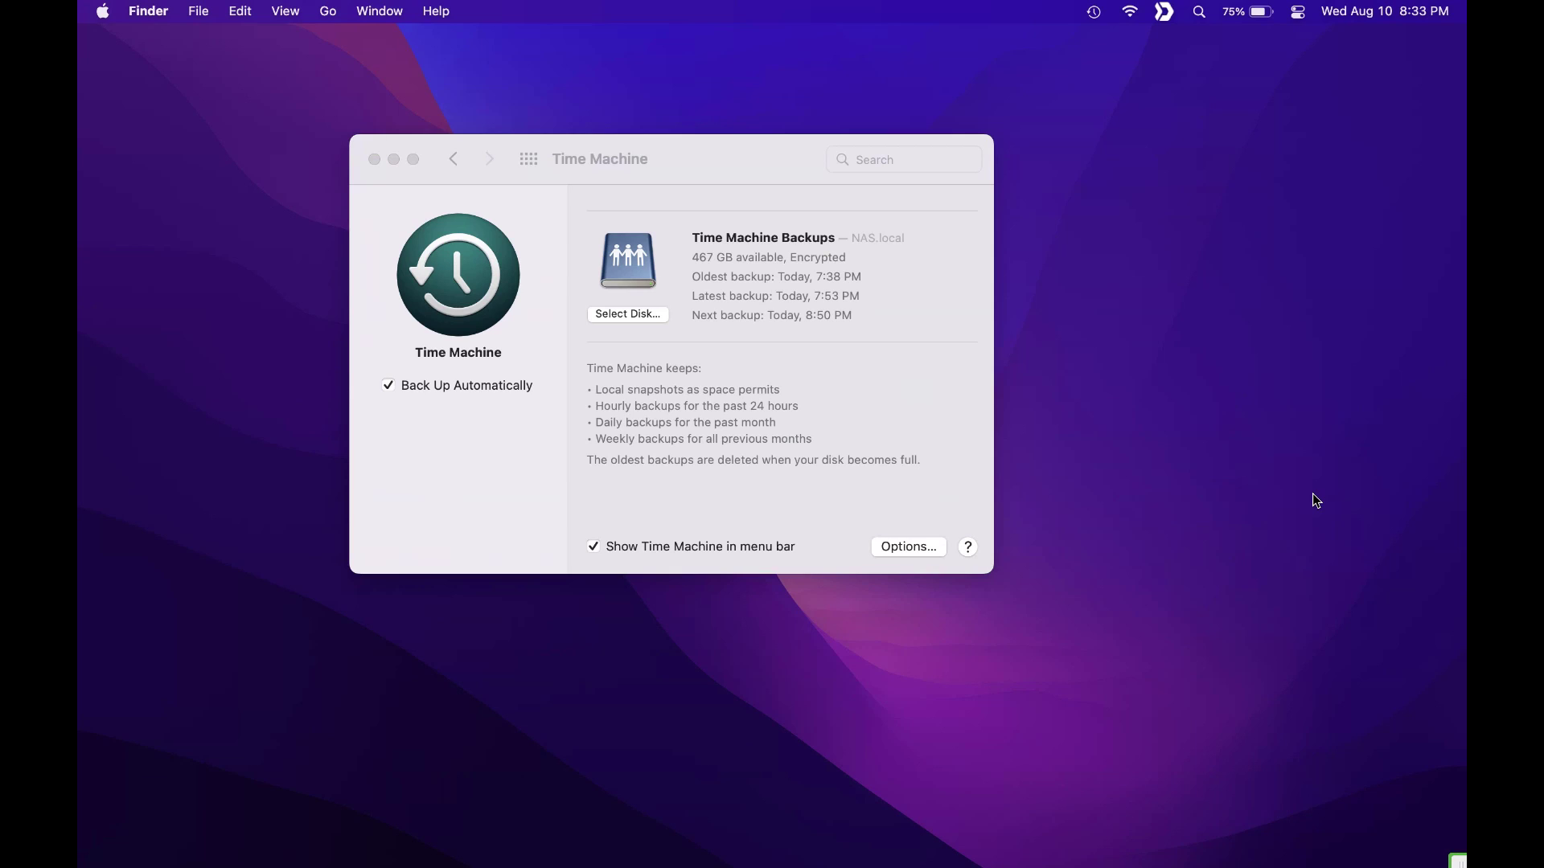
Step: Close the Time Machine preferences window to return to the desktop
left_click(507, 473)
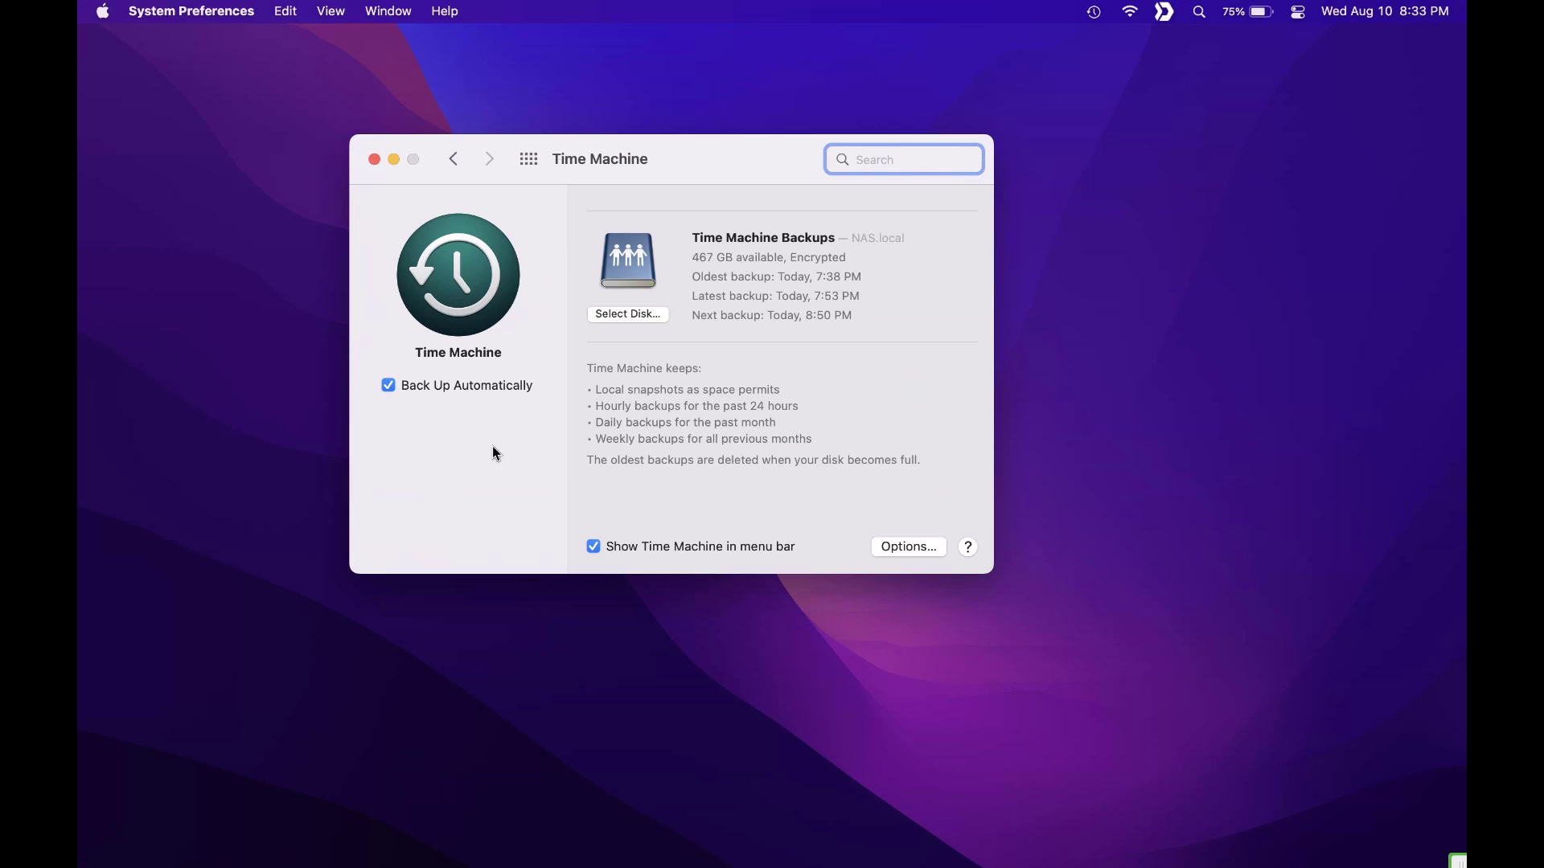
left_click(375, 160)
Step: Launch Time Machine from Launchpad, go back to the 7:51 PM Desktop snapshot, and select Test
mouse_move(783, 866)
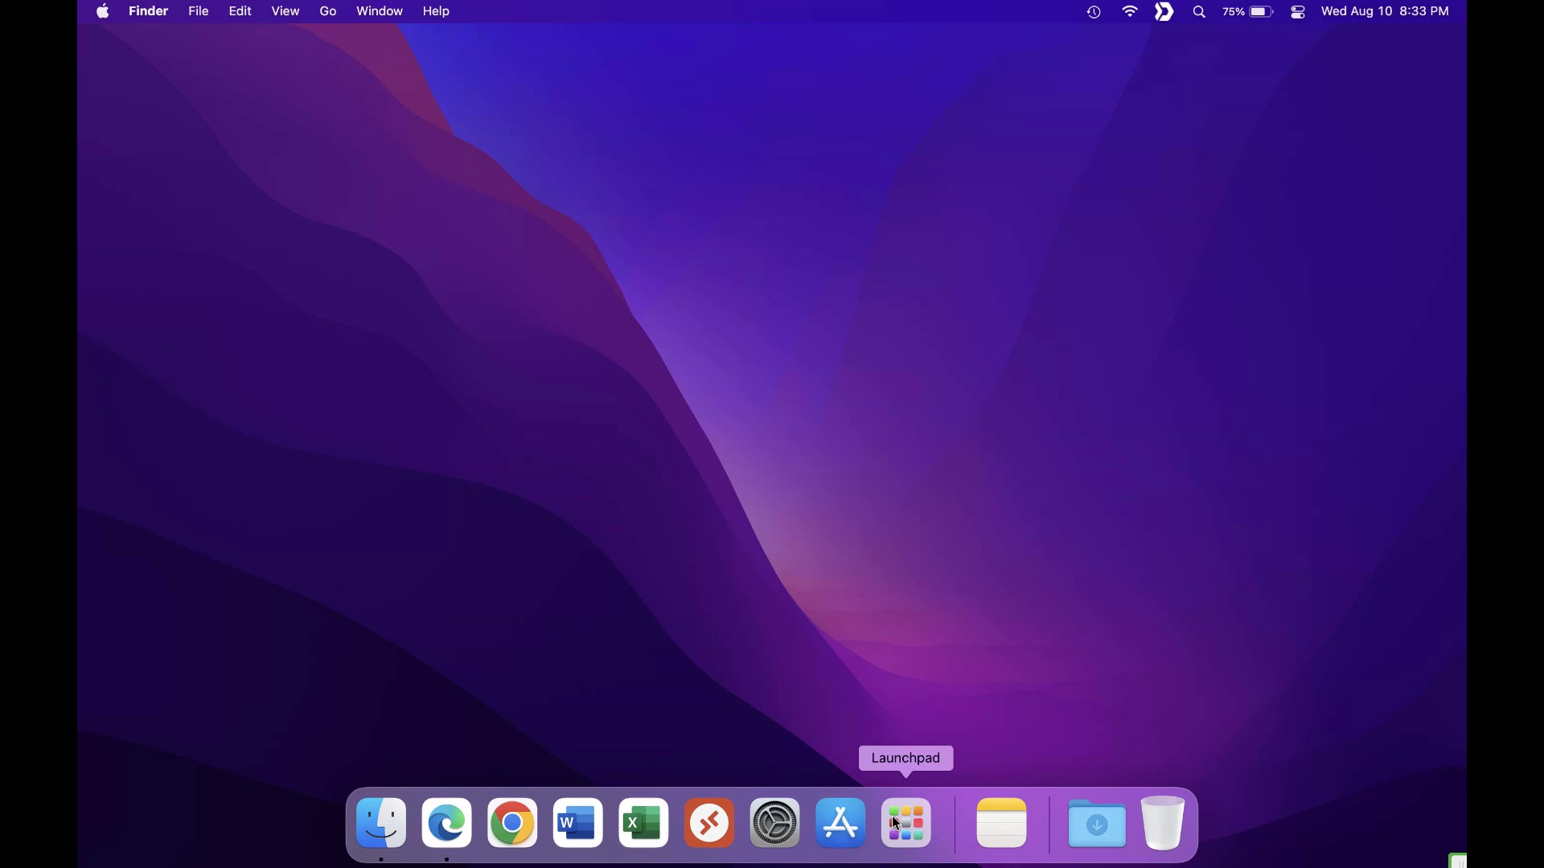
left_click(906, 823)
type("time")
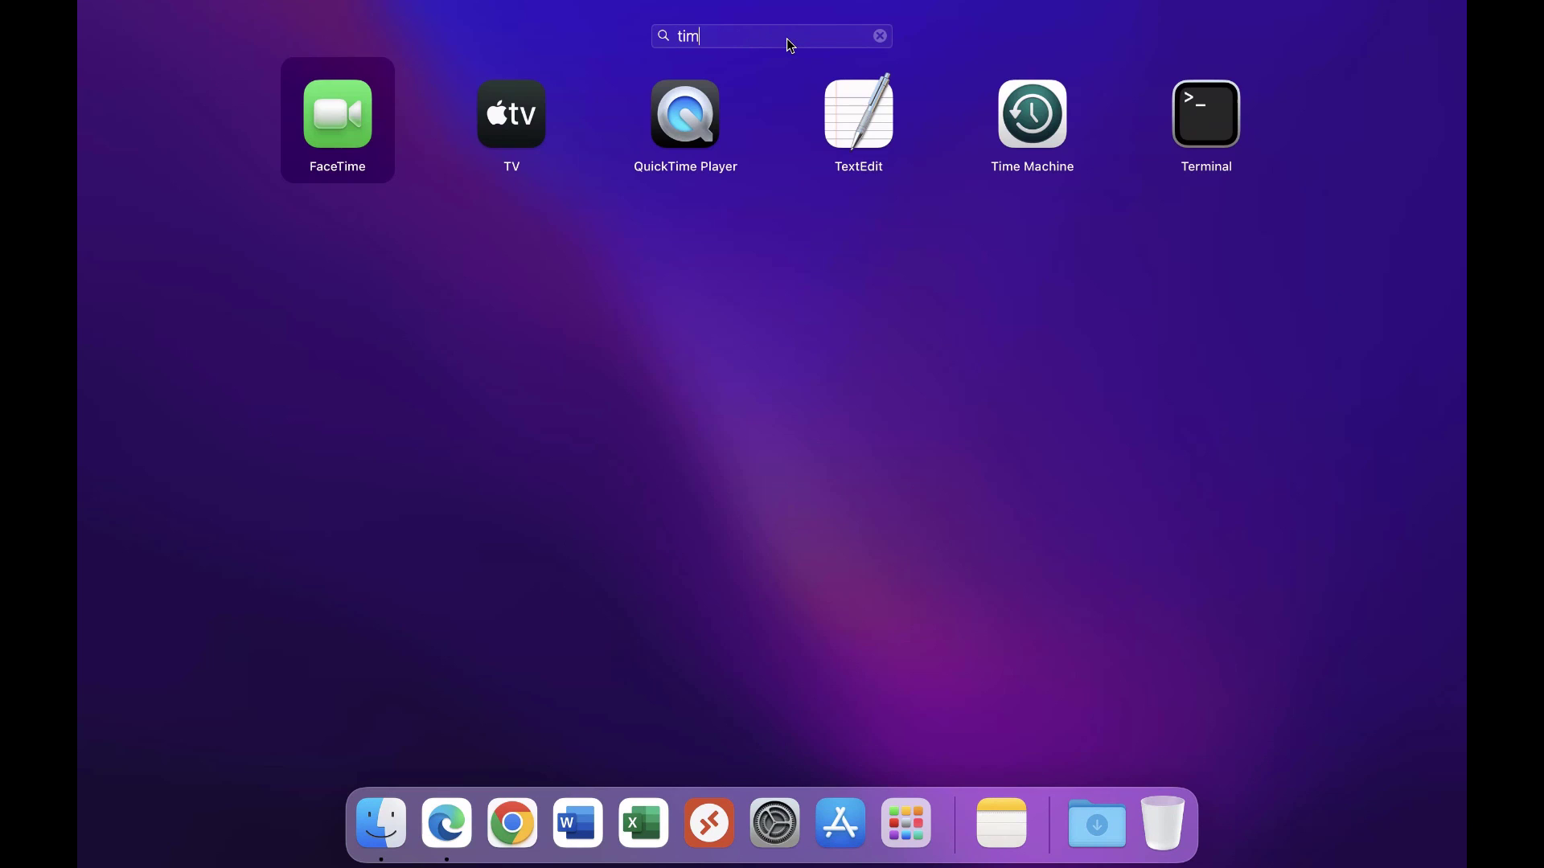
left_click(923, 117)
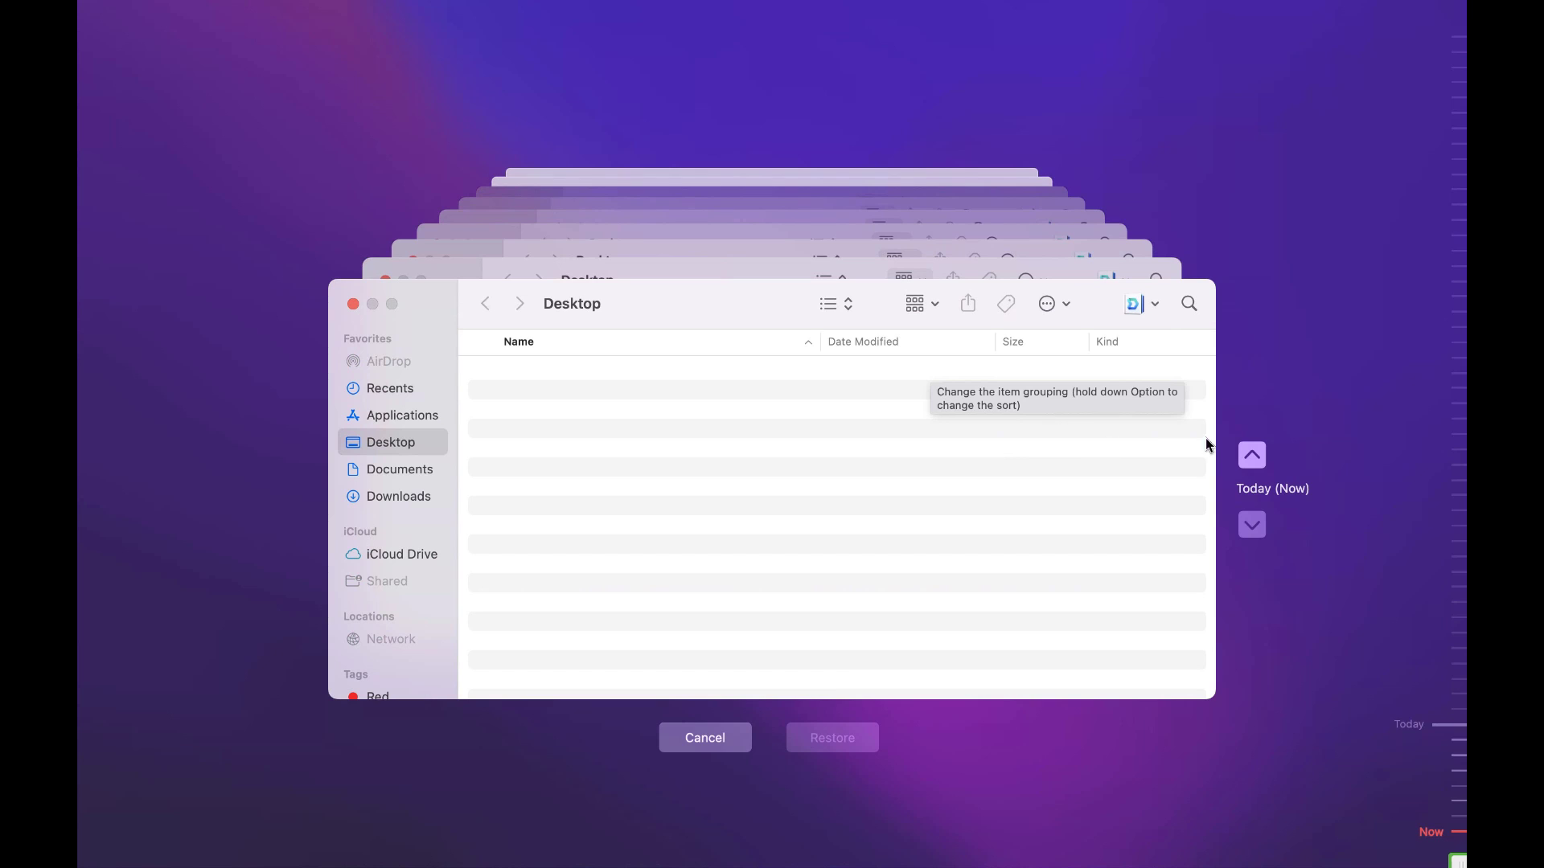
left_click(1253, 461)
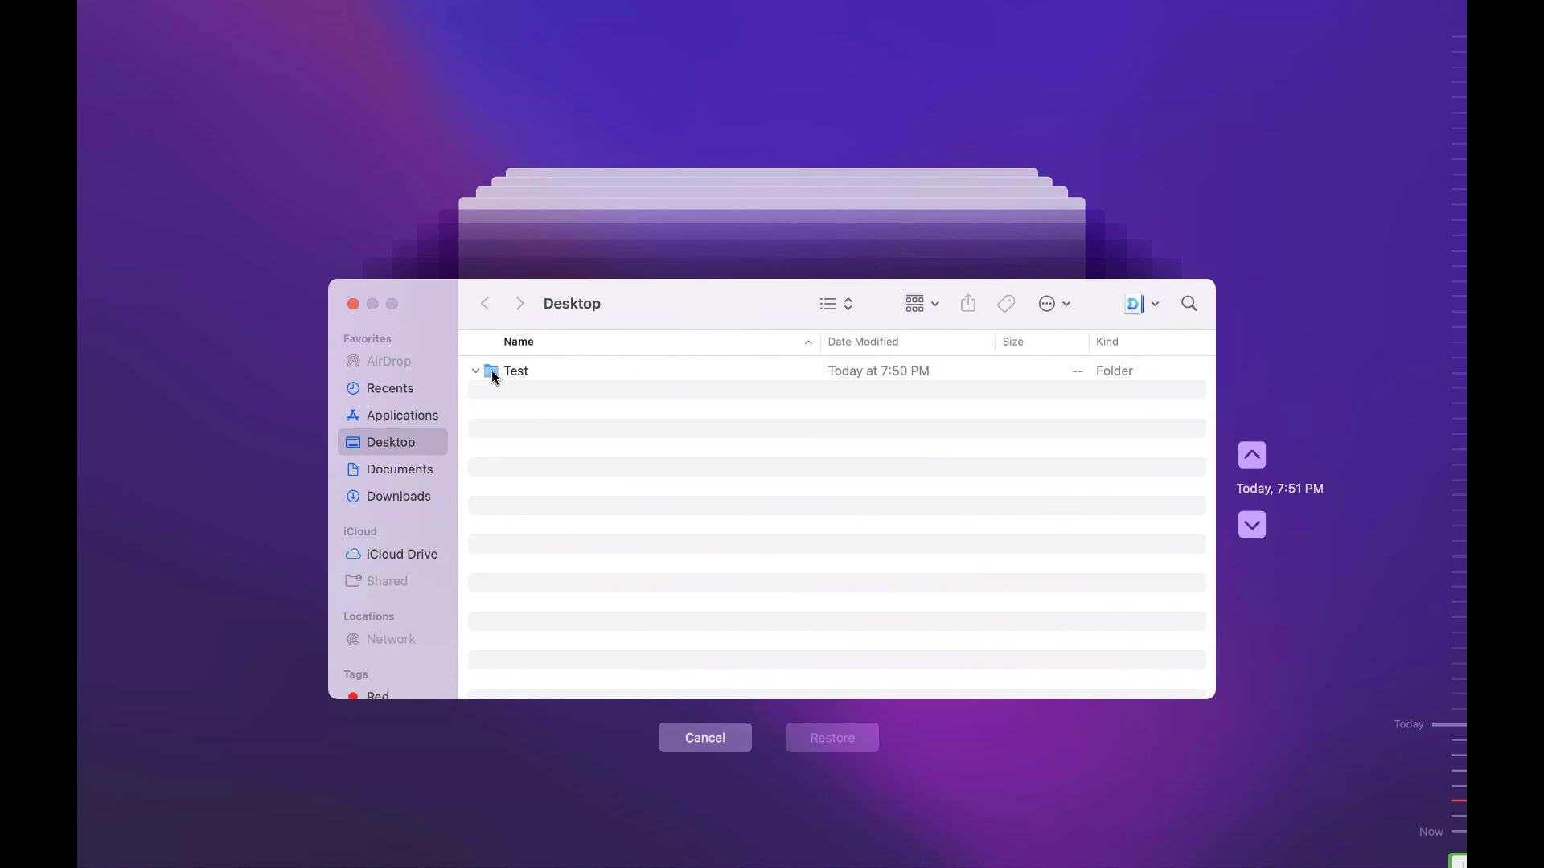
left_click(521, 372)
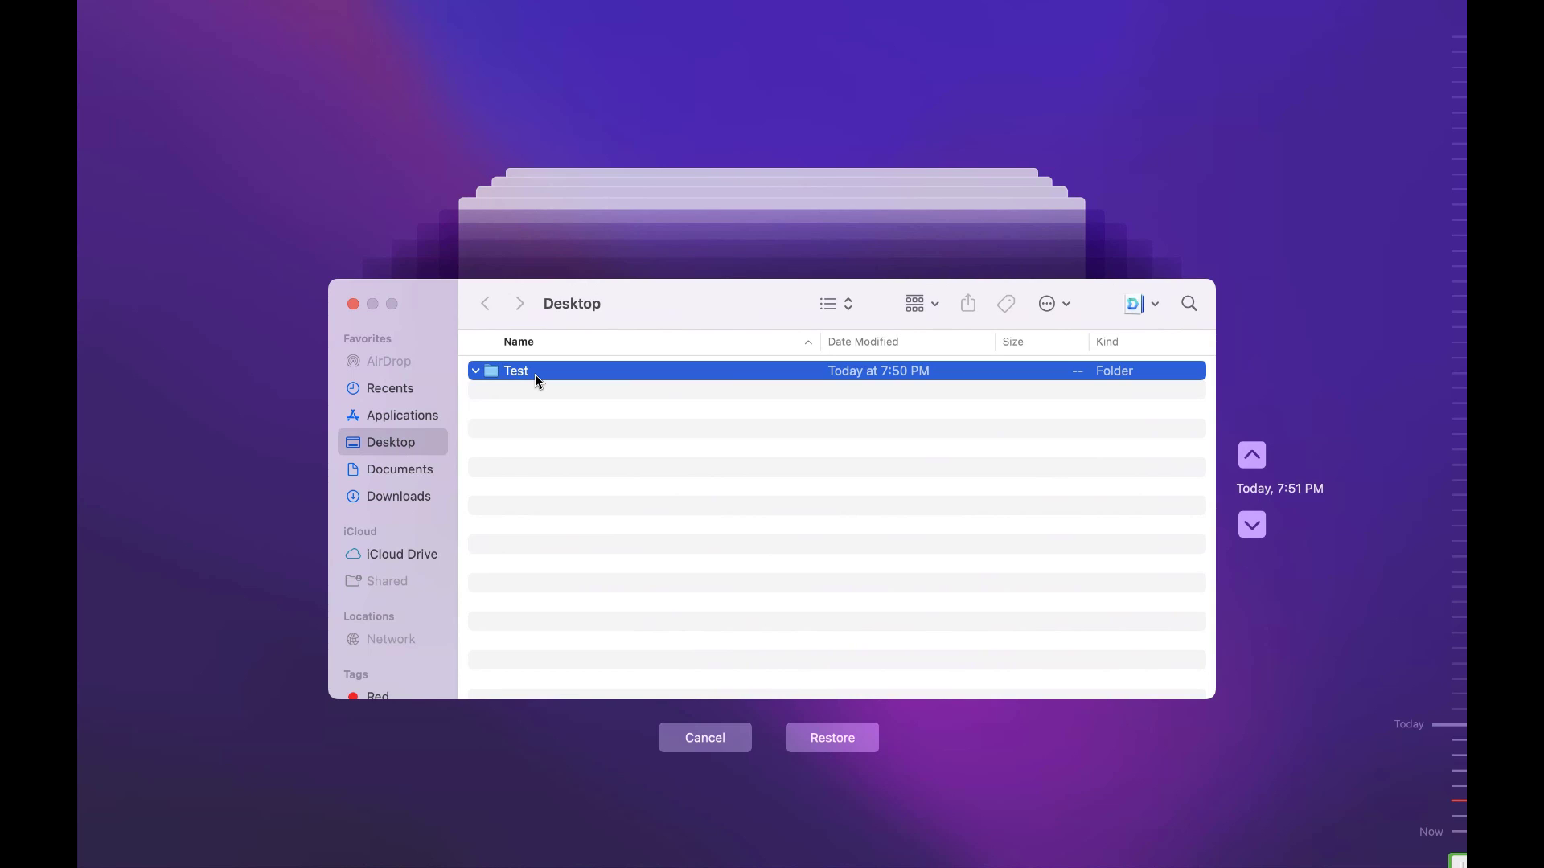
Step: Start restoring the Test folder elsewhere, choosing Desktop as the destination
right_click(537, 379)
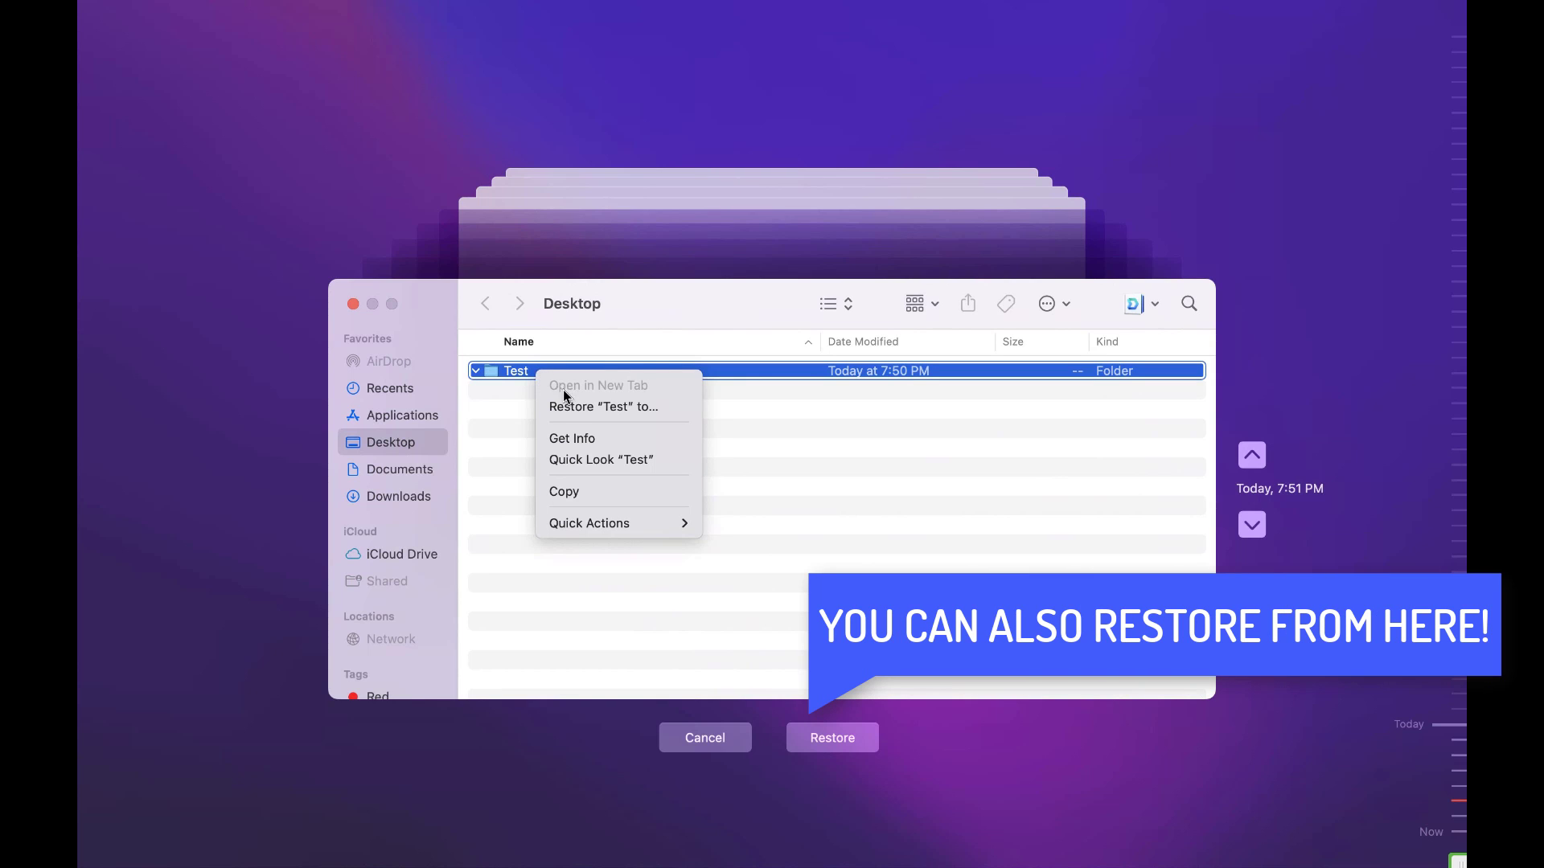
left_click(610, 406)
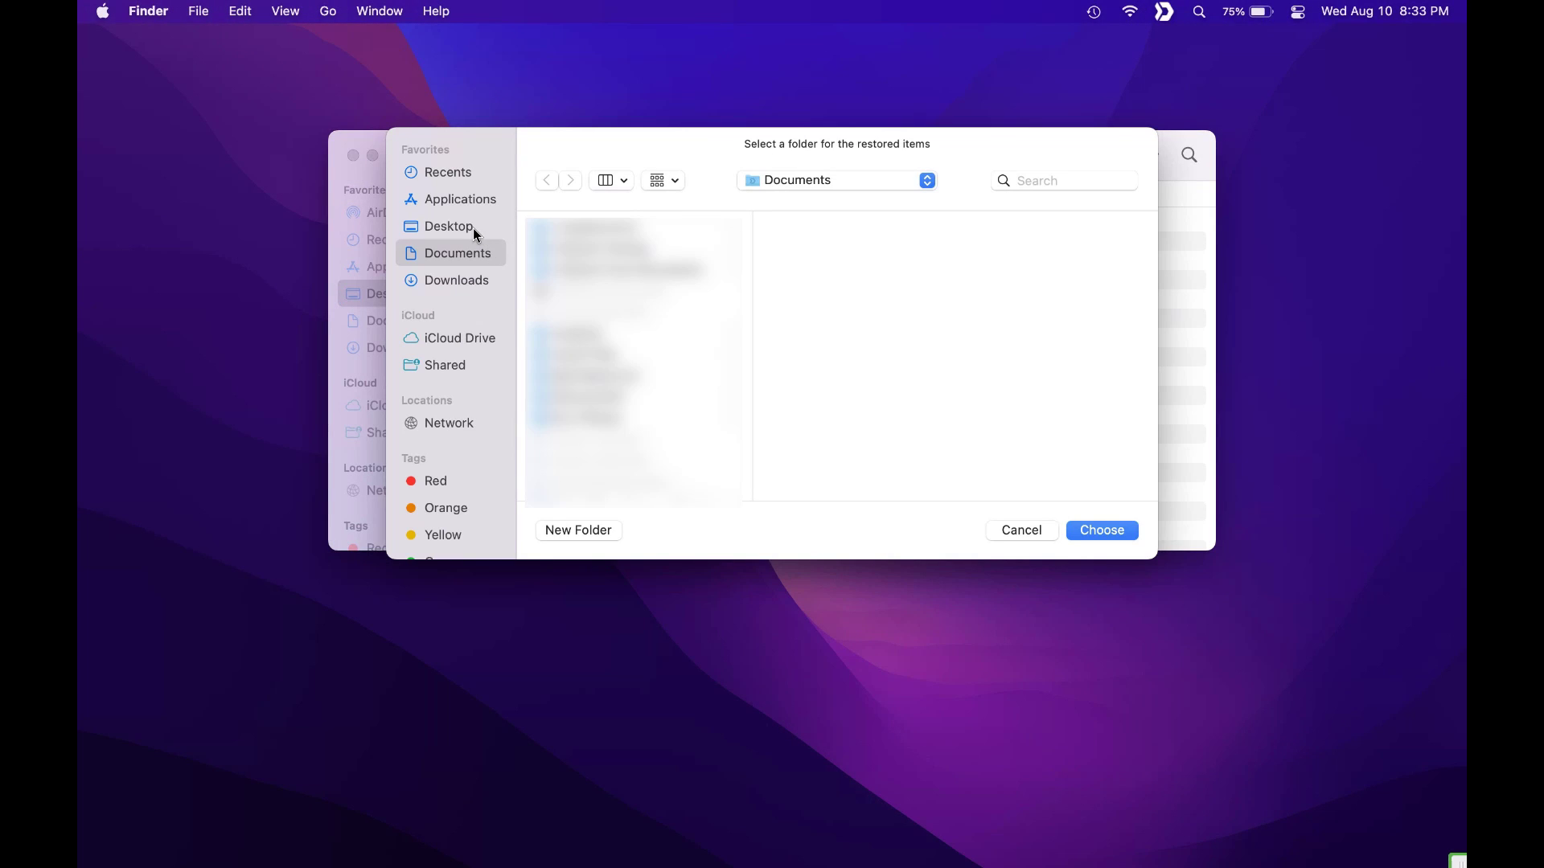
left_click(471, 228)
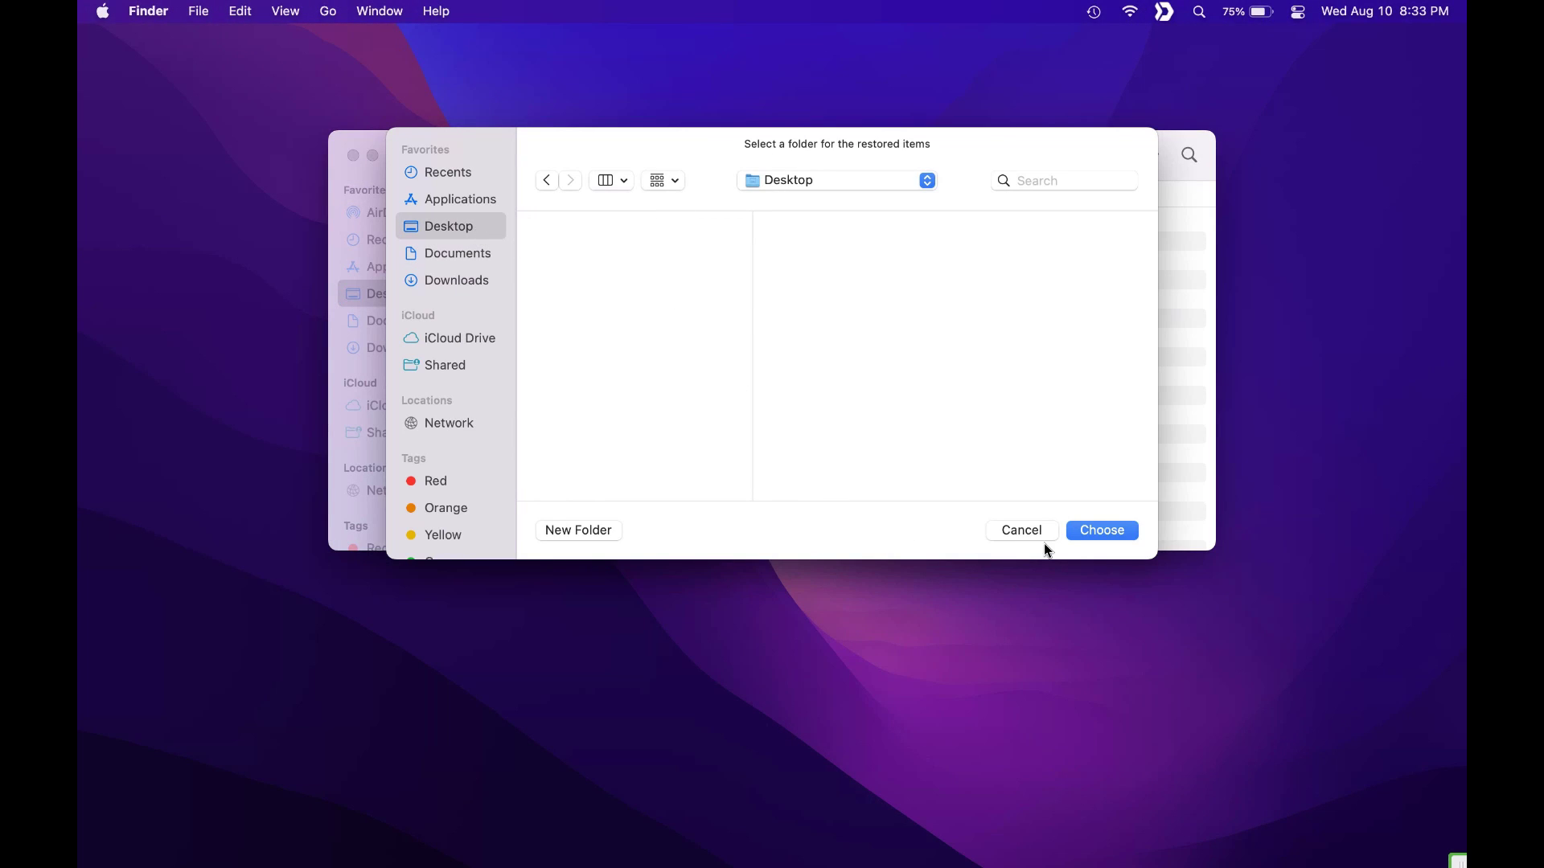
left_click(1124, 530)
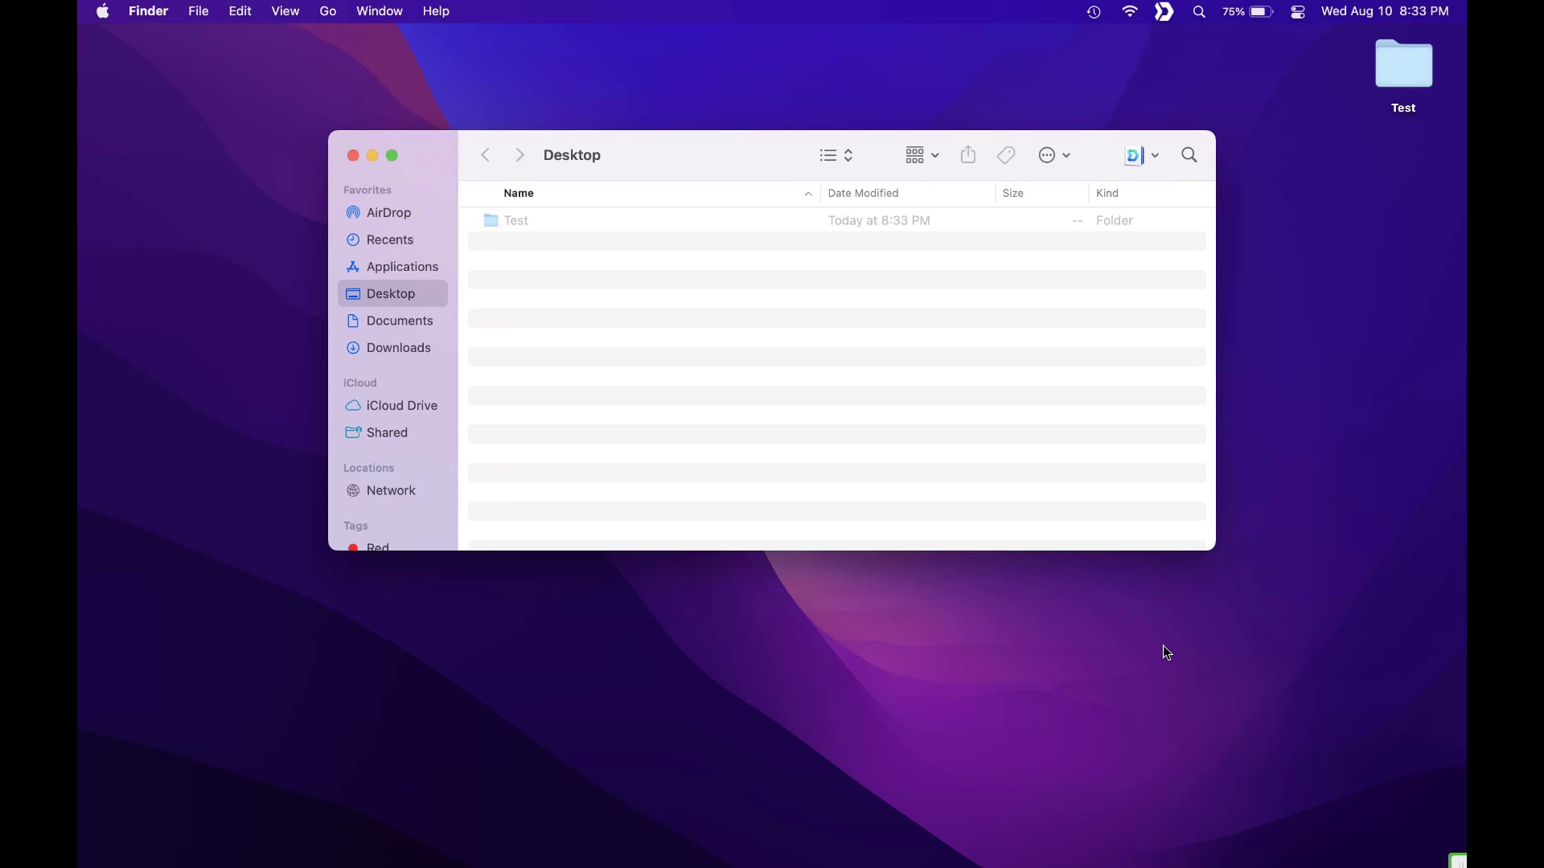